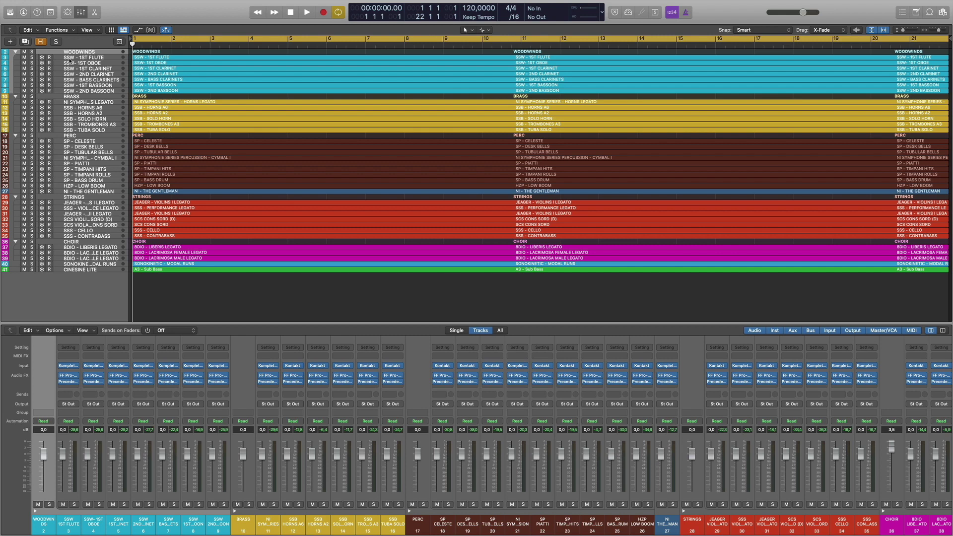
# Inspect the Komplete Kontrol patches on the 1st Flute, 1st Oboe, 1st Clarinet, 2nd Clarinet and Bass Clarinets tracks, closing the windows after viewing
pyautogui.click(83, 57)
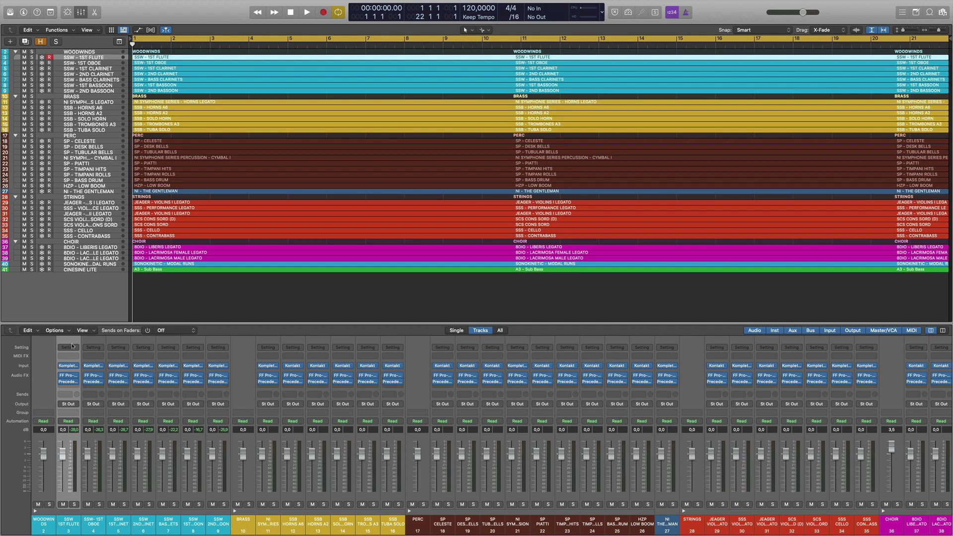
pyautogui.click(69, 366)
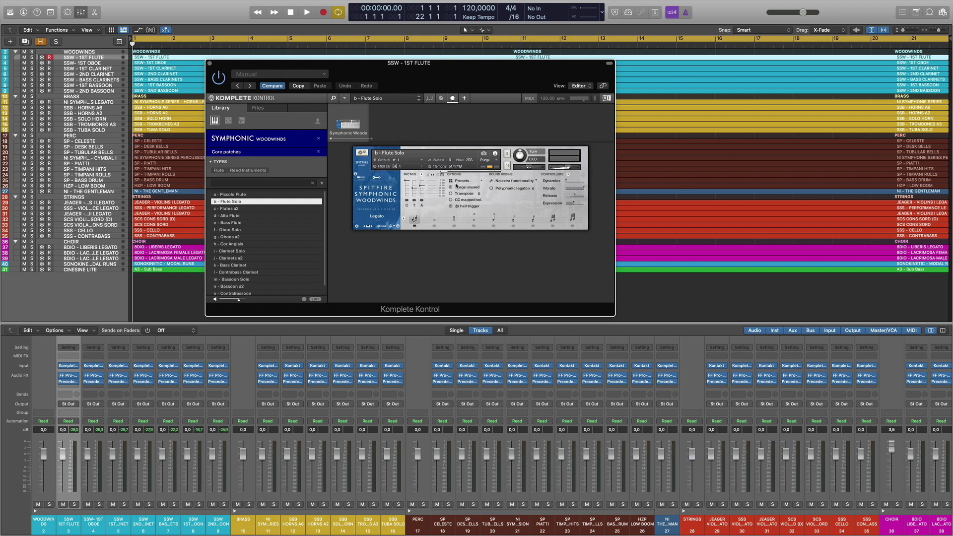
pyautogui.moveTo(96, 369)
pyautogui.click(96, 369)
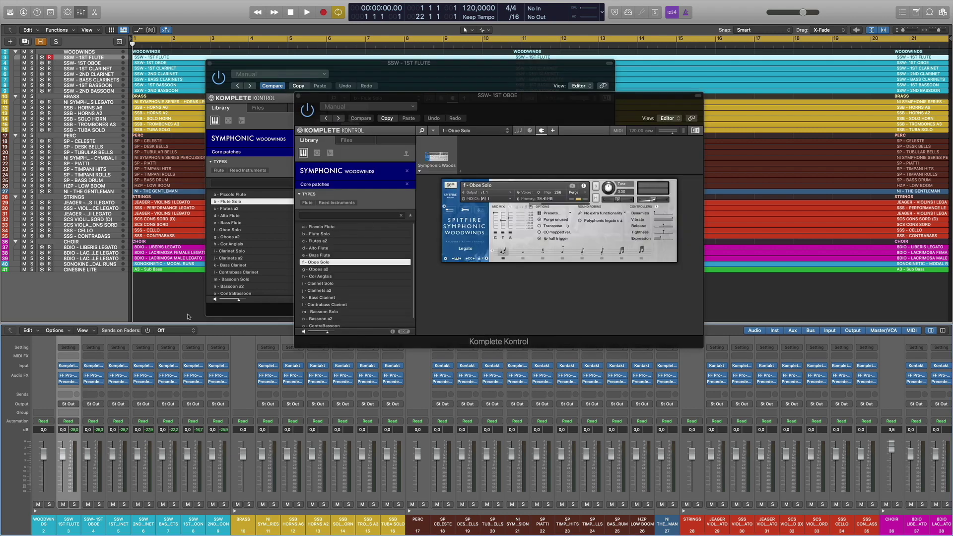
pyautogui.click(119, 367)
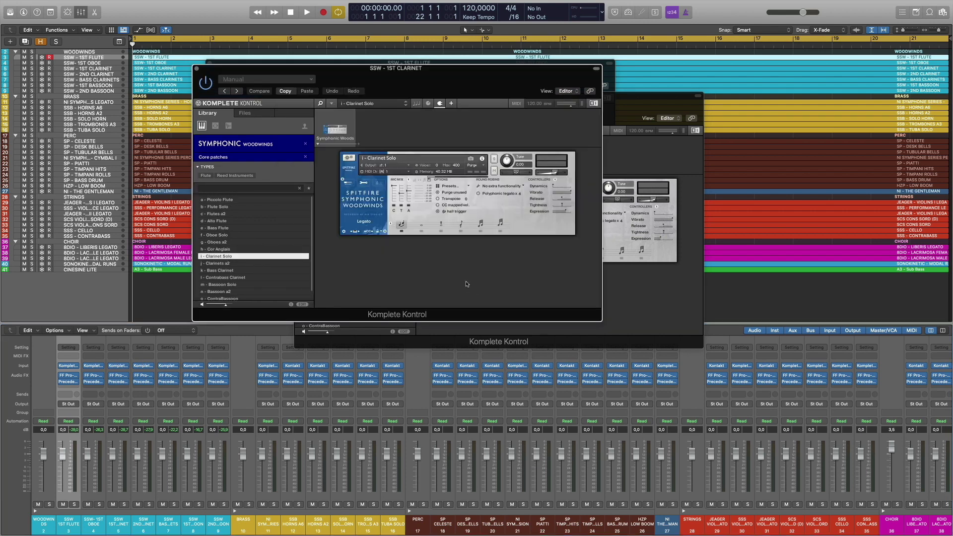
pyautogui.click(144, 366)
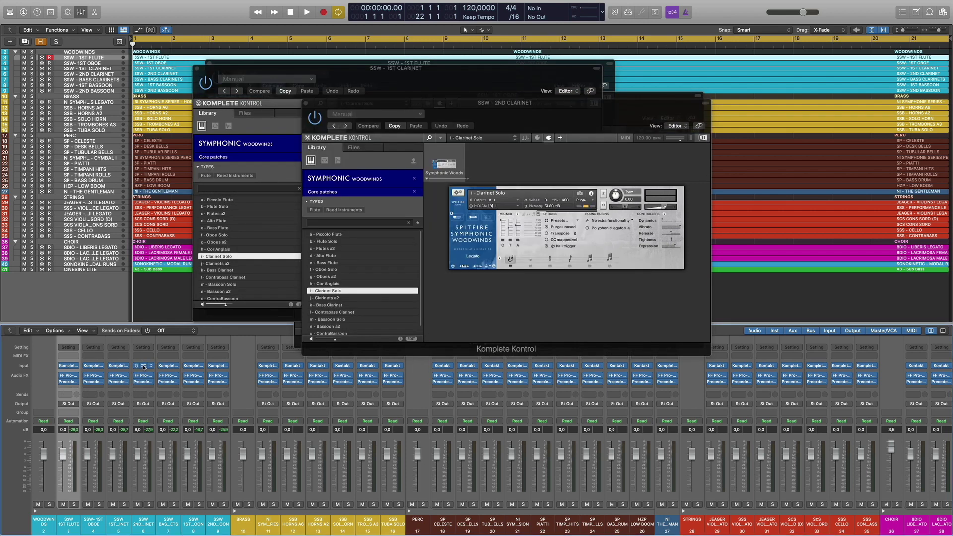
pyautogui.click(144, 367)
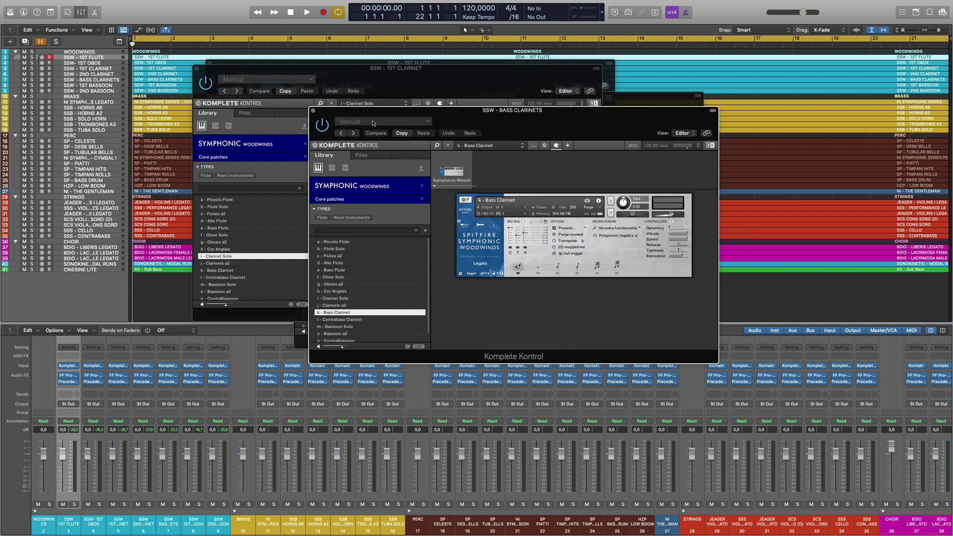
pyautogui.click(198, 69)
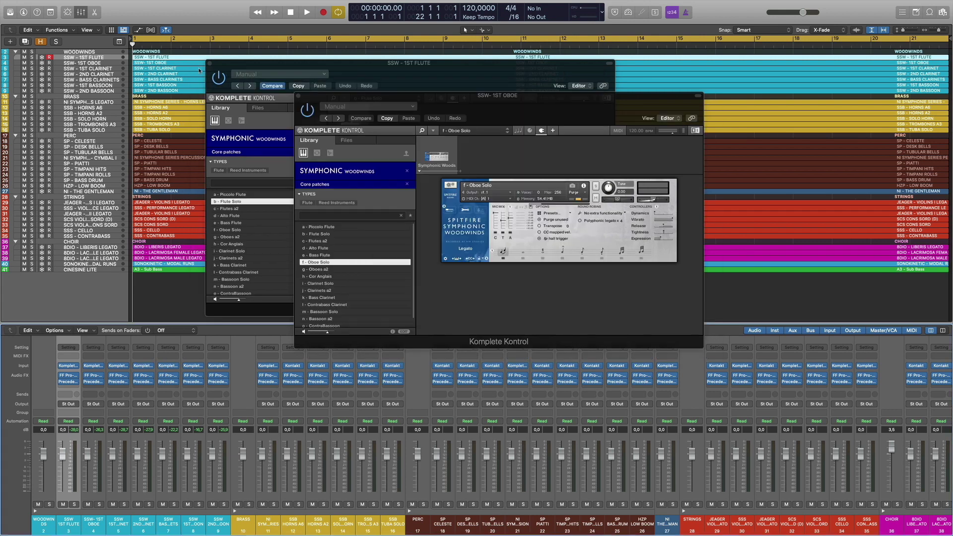
pyautogui.click(209, 65)
pyautogui.click(297, 96)
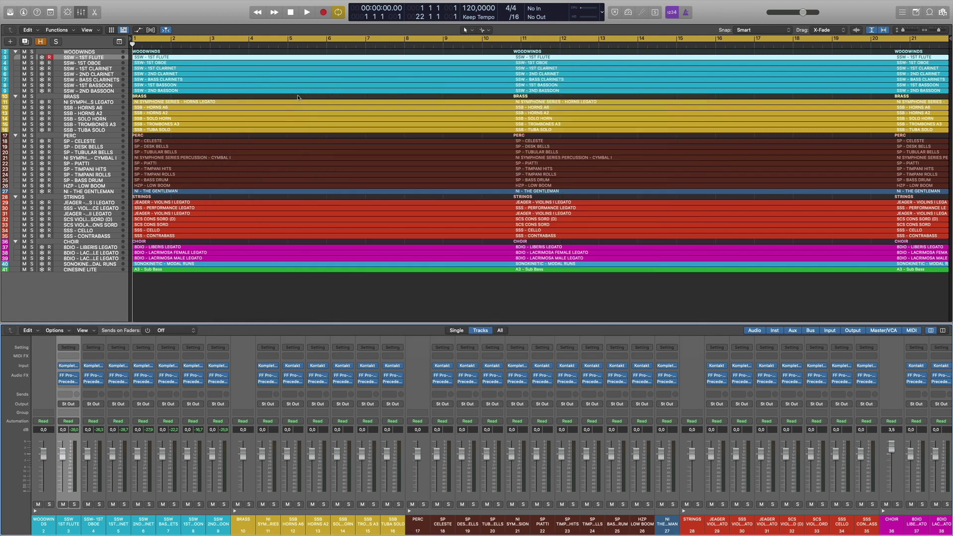
# Check the stage positions of the 2nd Bassoon and 1st Flute in the 1st Flute track's Precedence plug-in, and close it
pyautogui.click(69, 384)
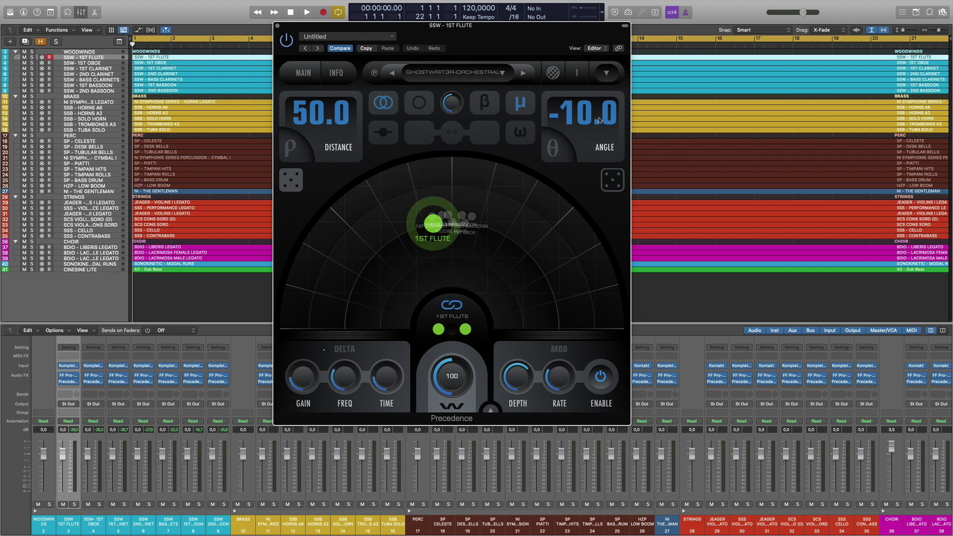
pyautogui.click(472, 216)
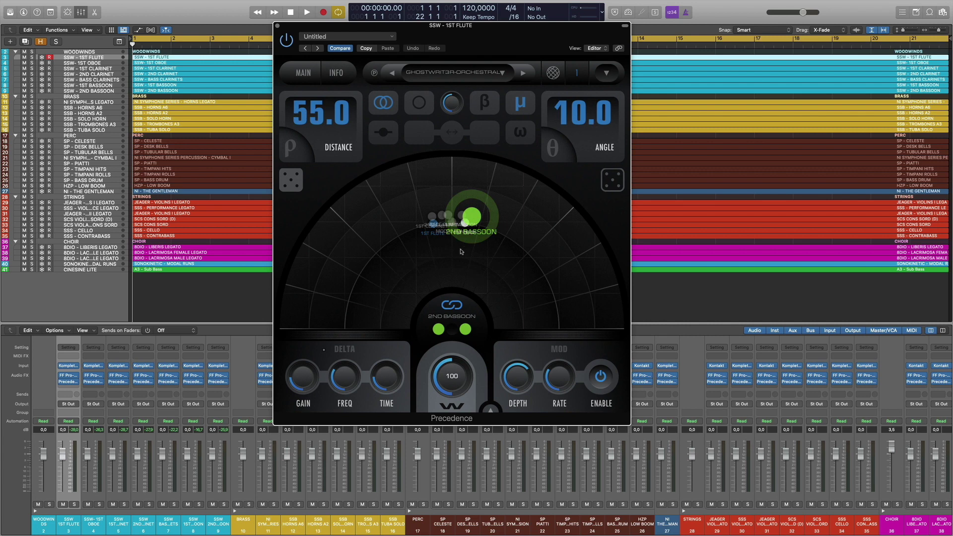
pyautogui.click(434, 224)
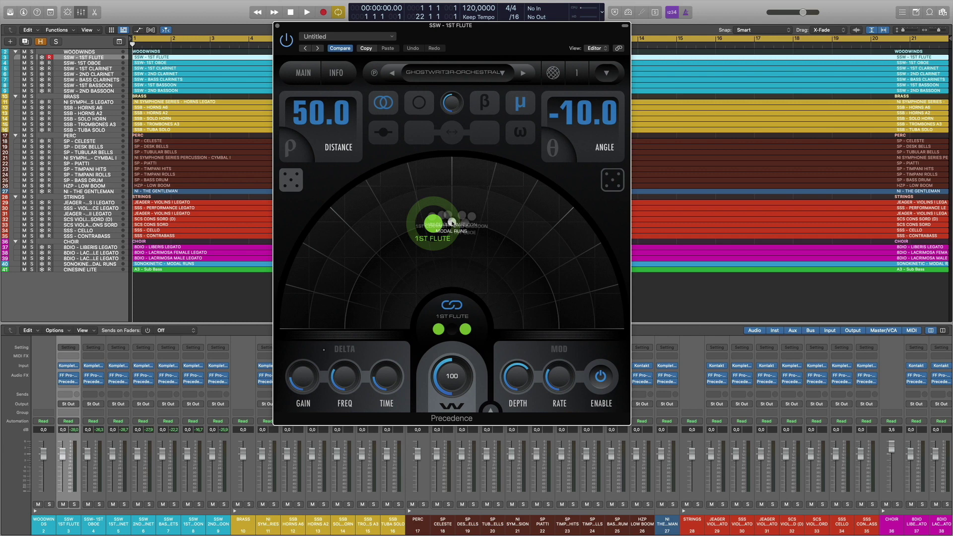
pyautogui.click(277, 25)
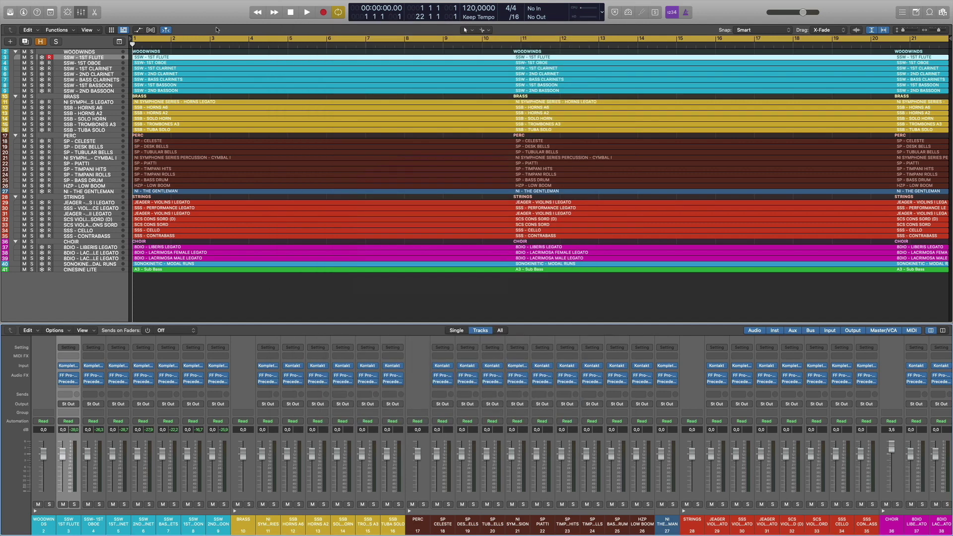
# Solo the WOODWINDS track stack and audition the section, stopping playback when done
pyautogui.click(32, 51)
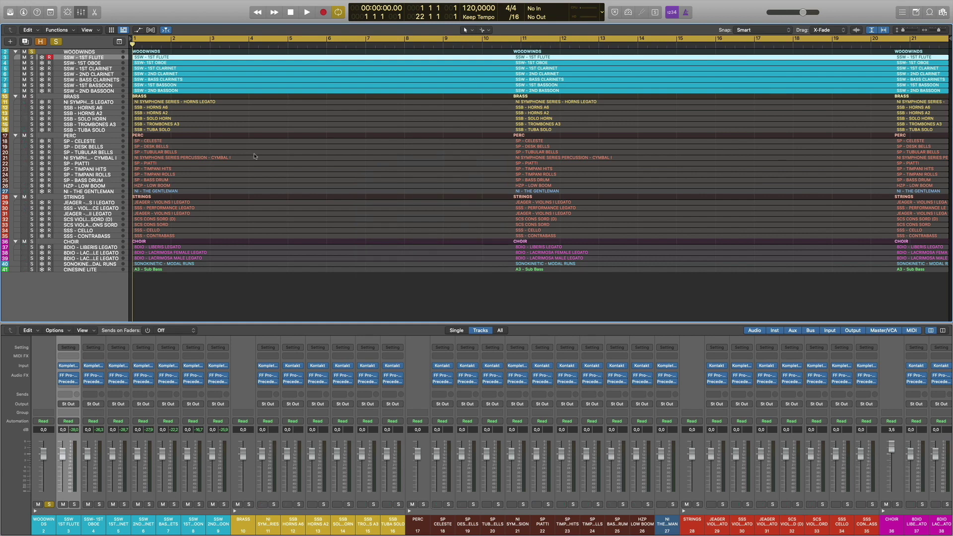
pyautogui.press('space')
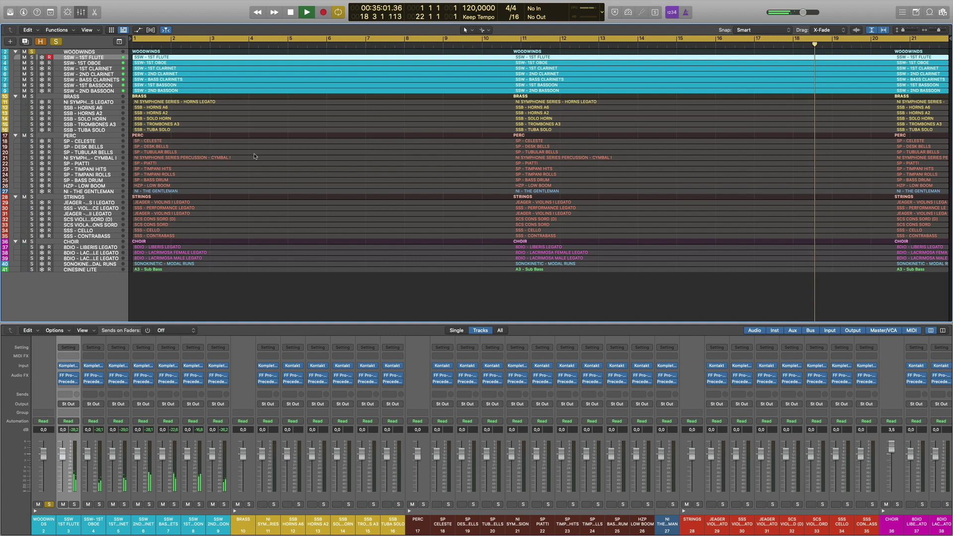
pyautogui.press('space')
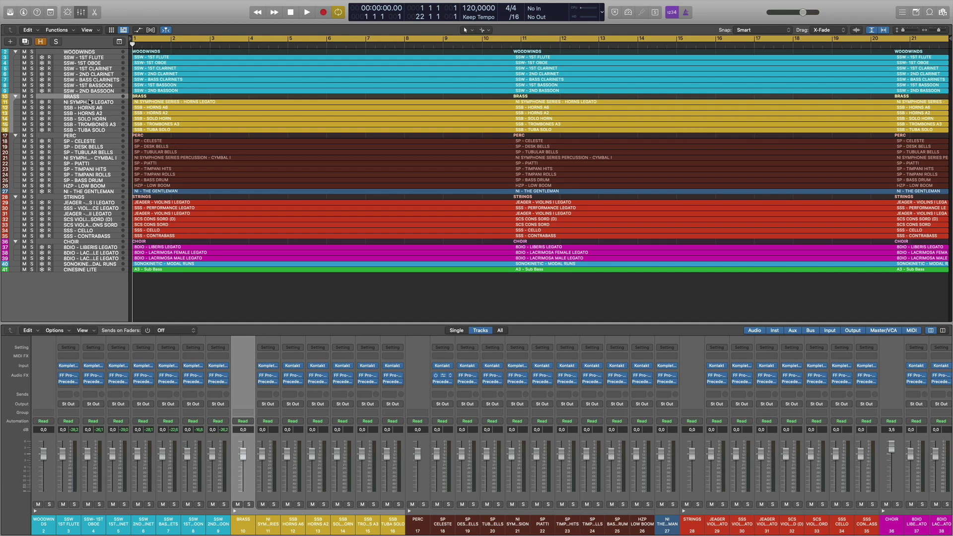
# Examine the instrument patches of the NI Symphony Series Horns Legato and SSB Horns A6 tracks, closing each plug-in
pyautogui.click(72, 103)
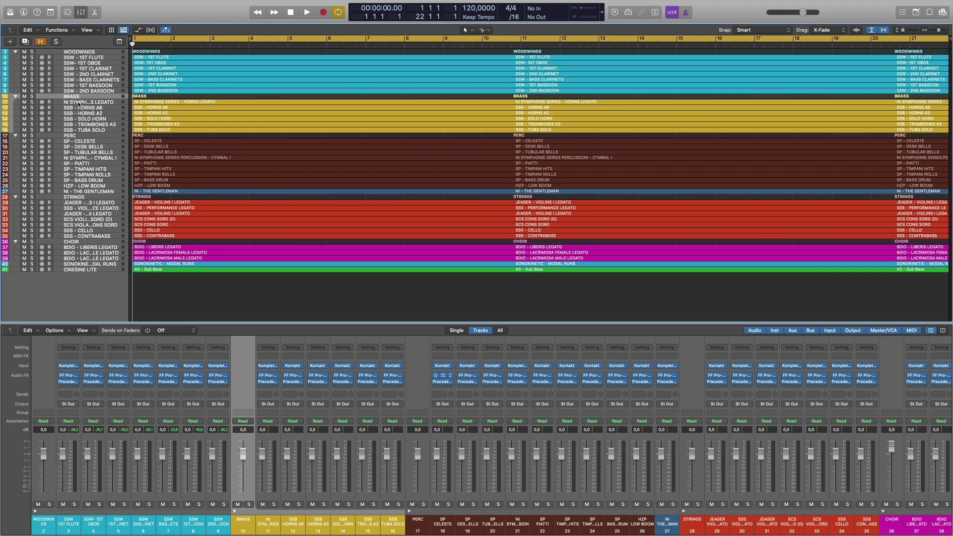
pyautogui.click(269, 367)
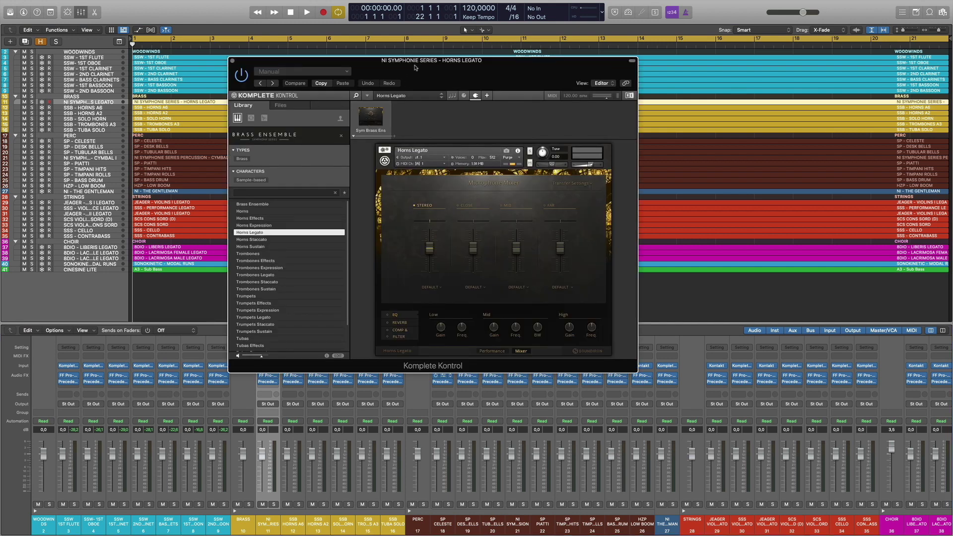
pyautogui.click(233, 61)
pyautogui.click(90, 108)
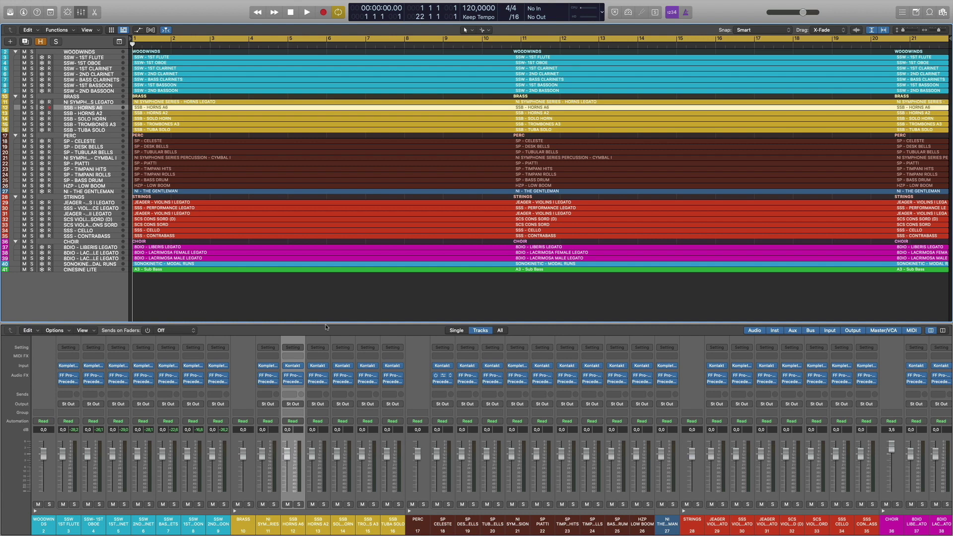
pyautogui.click(293, 366)
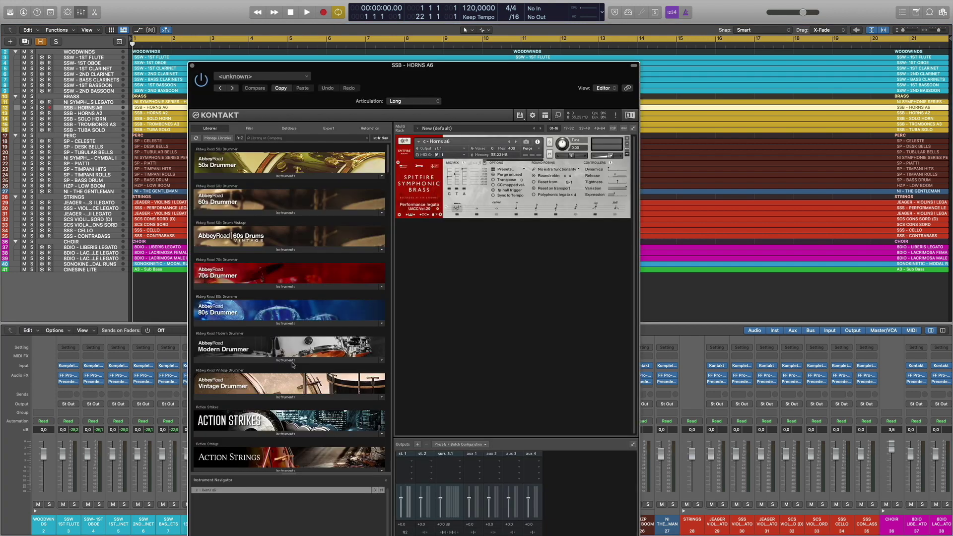
pyautogui.click(192, 66)
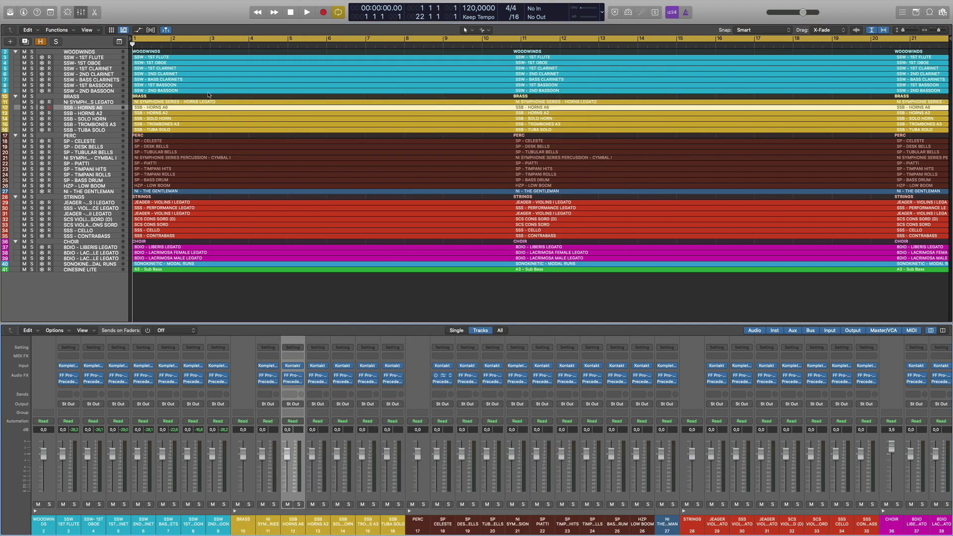
# Examine the Kontakt patches of the SSB Horns A2, Solo Horn and Trombones A3 tracks, closing each window
pyautogui.click(318, 366)
pyautogui.moveTo(585, 70); pyautogui.dragTo(605, 70)
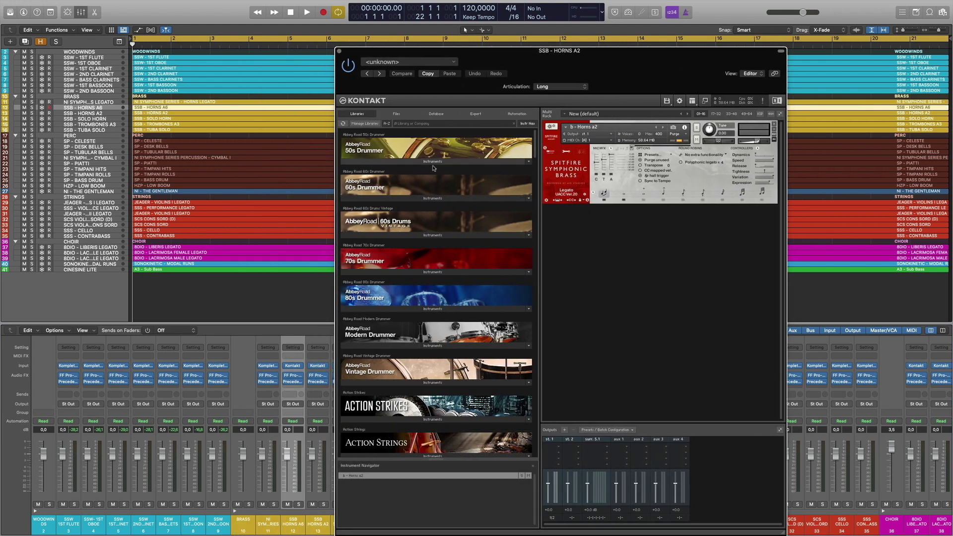
pyautogui.click(339, 51)
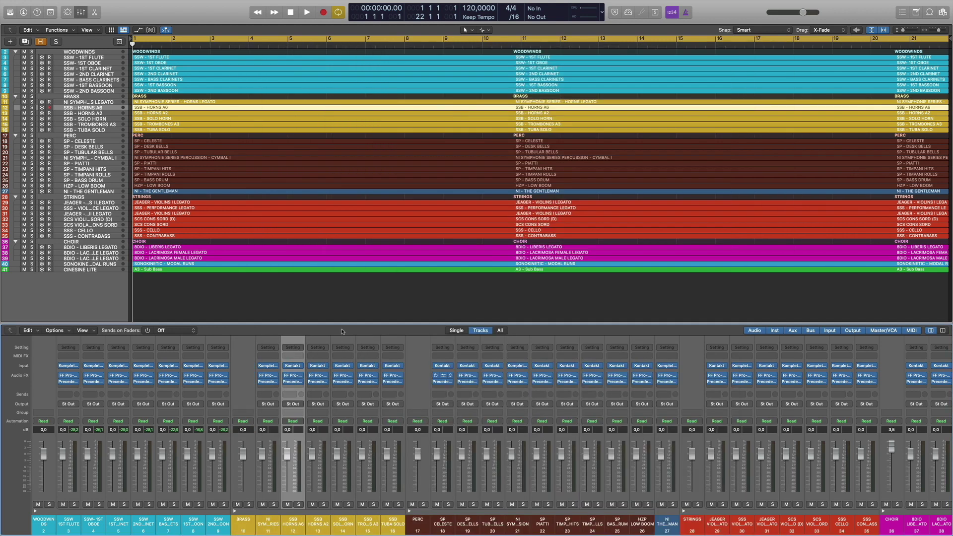
pyautogui.click(343, 365)
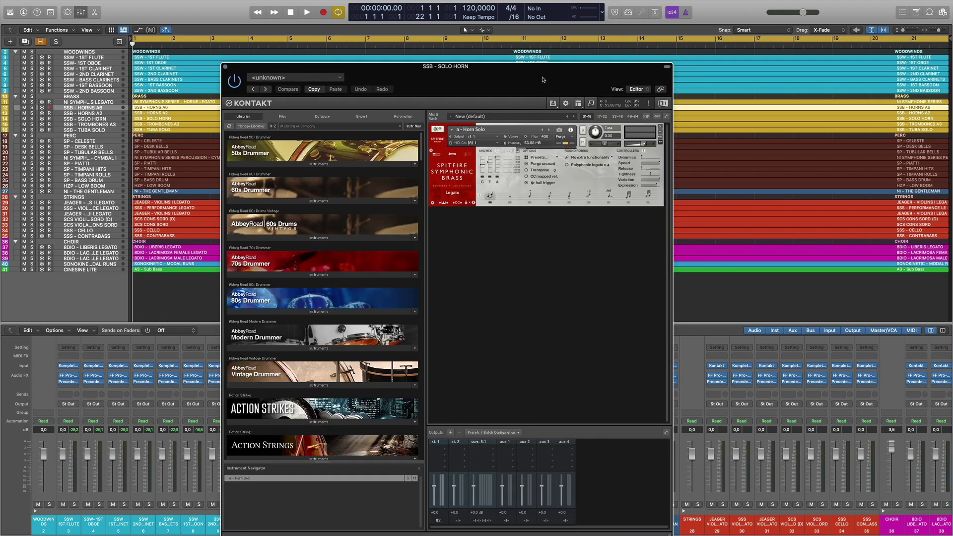
pyautogui.moveTo(545, 79); pyautogui.dragTo(508, 73)
pyautogui.click(189, 61)
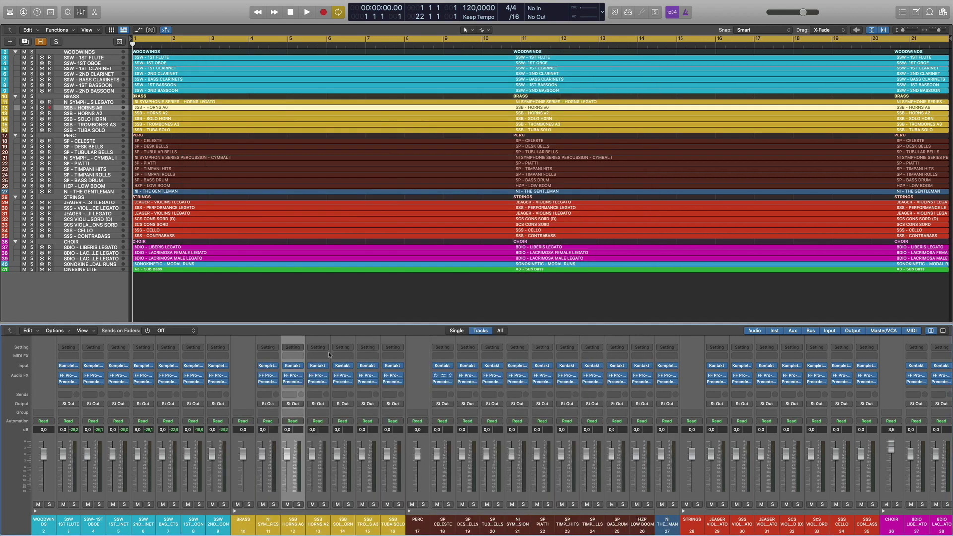
pyautogui.click(368, 366)
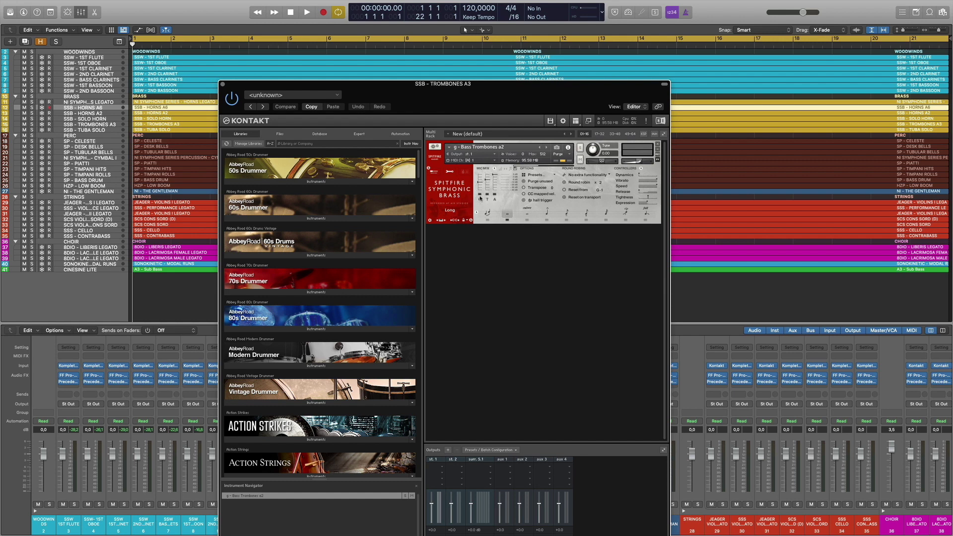
pyautogui.click(222, 84)
# Reopen the NI Horns Legato instrument to review its microphone mixer, and close it
pyautogui.click(79, 104)
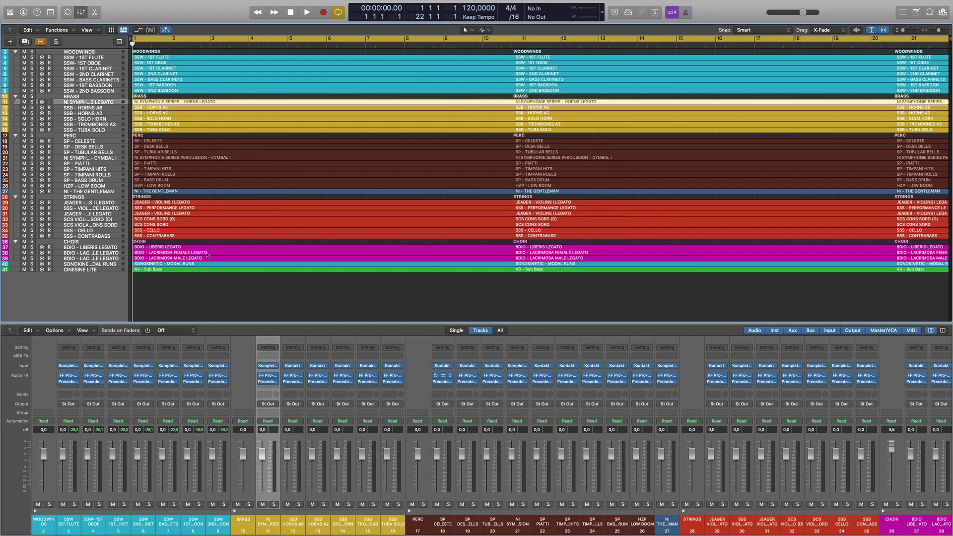
pyautogui.click(269, 368)
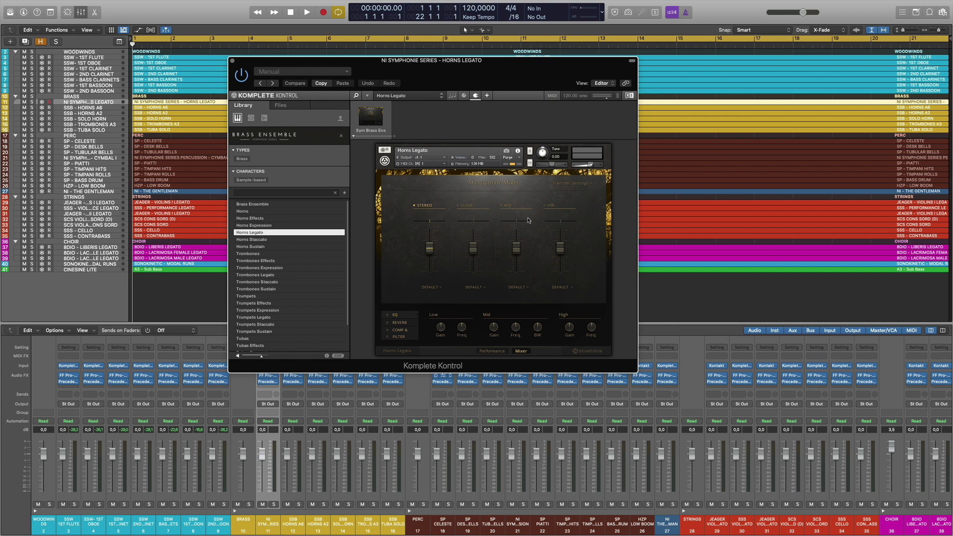
pyautogui.click(233, 61)
# Review the NI horns, SSB solo horn, trombones and tuba placements in the Horns Legato track's Precedence plug-in, and close it
pyautogui.click(268, 382)
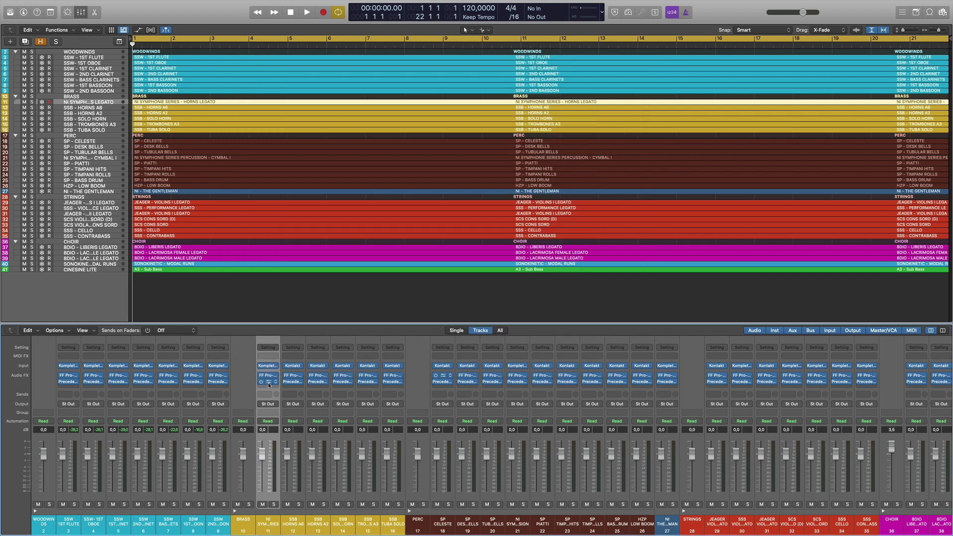
pyautogui.moveTo(547, 82); pyautogui.dragTo(538, 63)
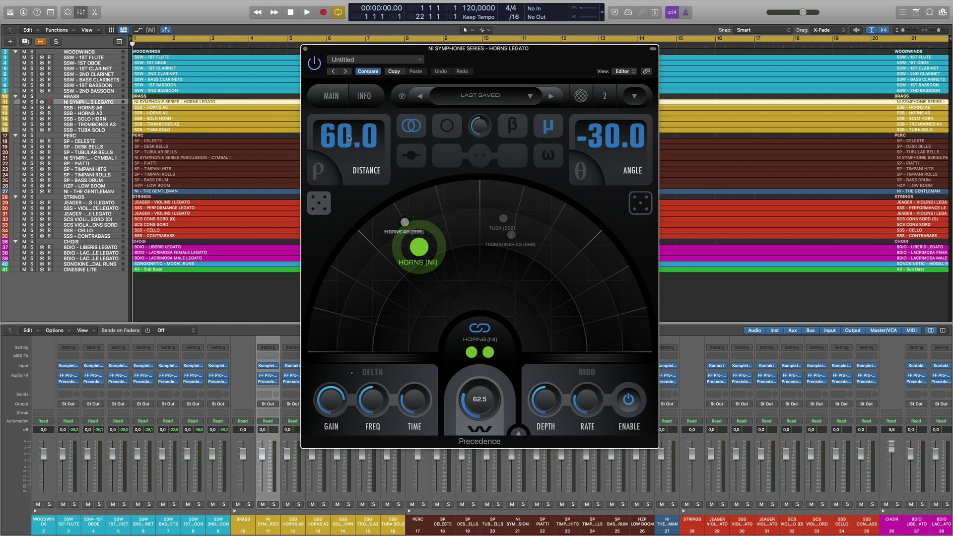
pyautogui.click(405, 222)
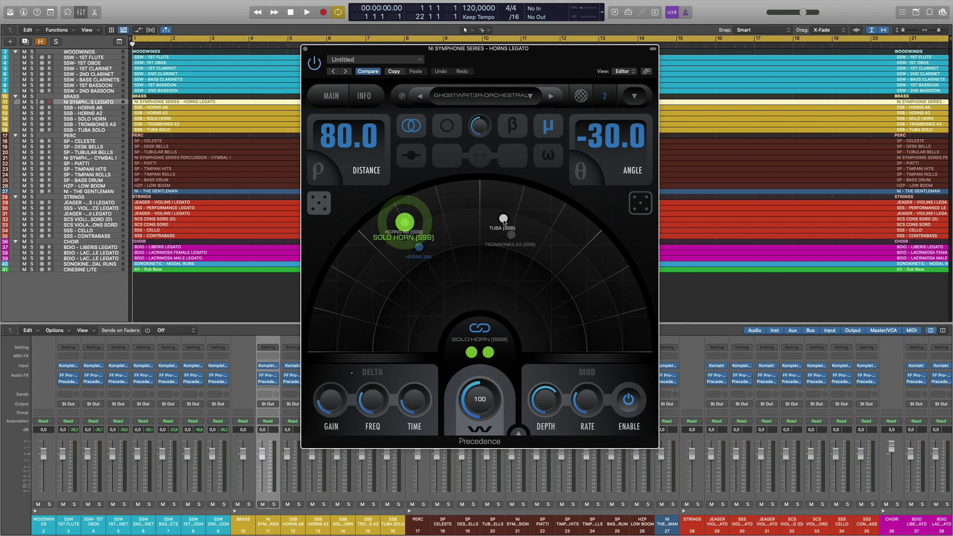
pyautogui.click(512, 236)
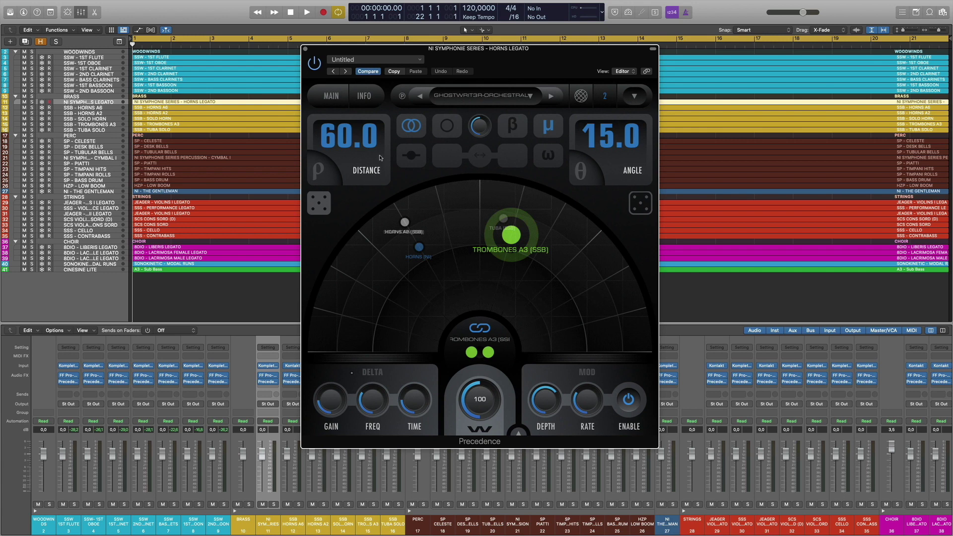
pyautogui.click(505, 220)
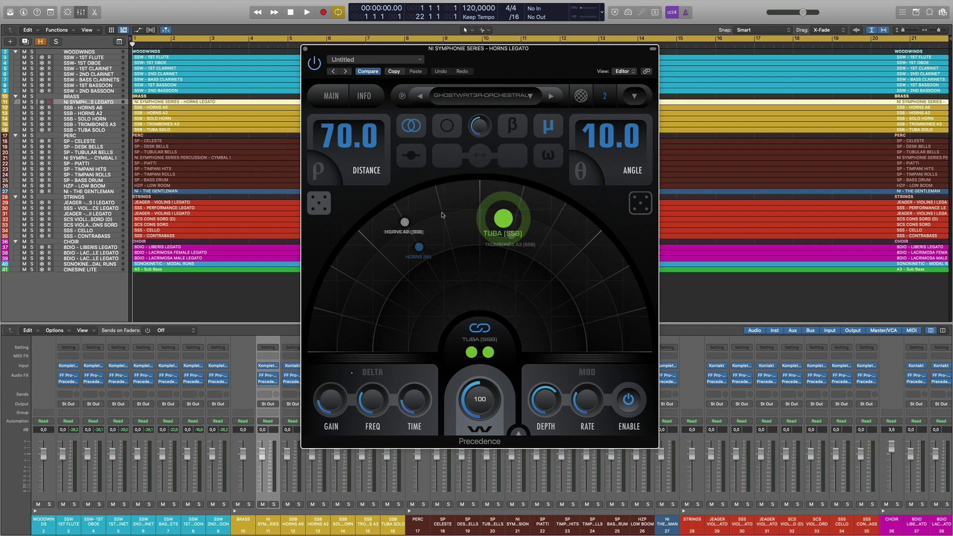
pyautogui.click(306, 49)
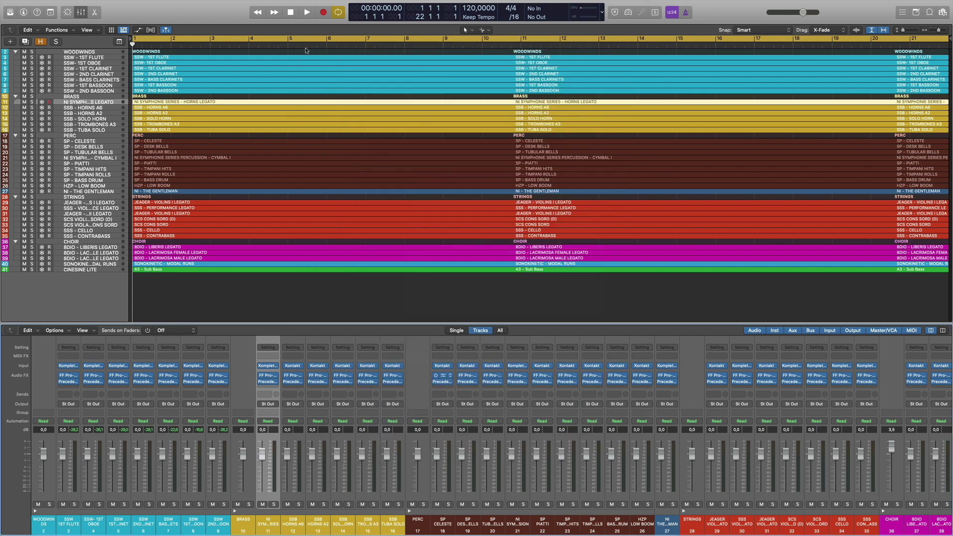
# Solo the BRASS track stack and play back the section
pyautogui.click(31, 96)
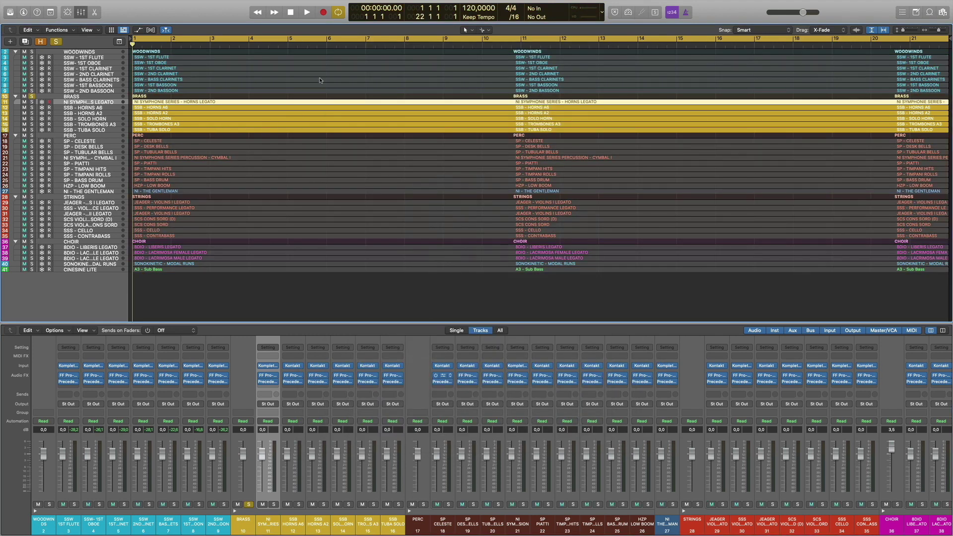
pyautogui.press('space')
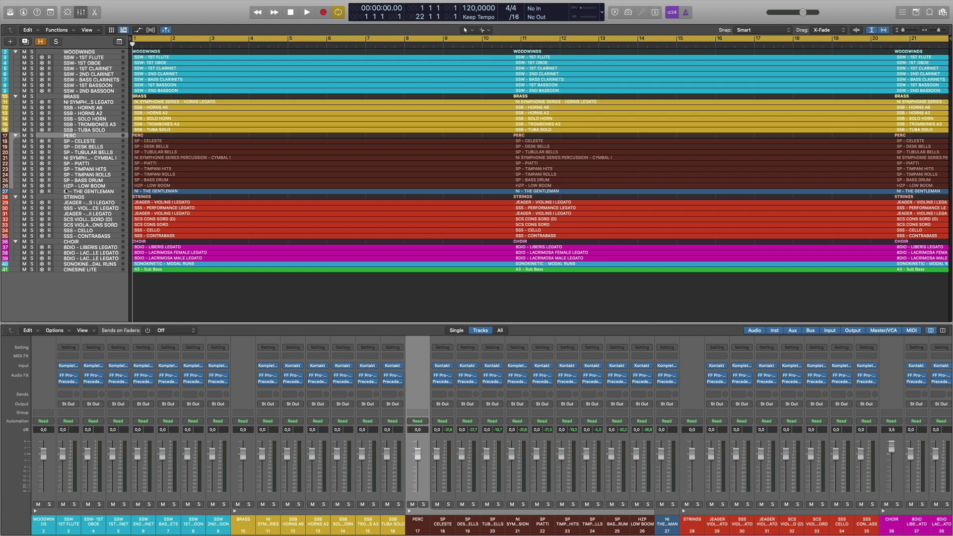
# Examine the Kontakt patches of the SP Celeste, Desk Bells and Tubular Bells tracks, closing each window
pyautogui.click(442, 366)
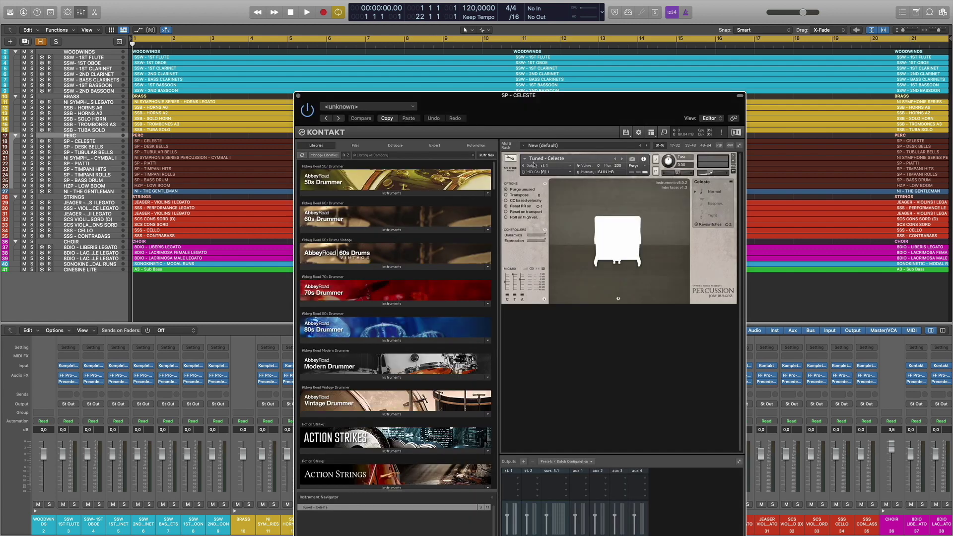
pyautogui.moveTo(588, 106); pyautogui.dragTo(349, 42)
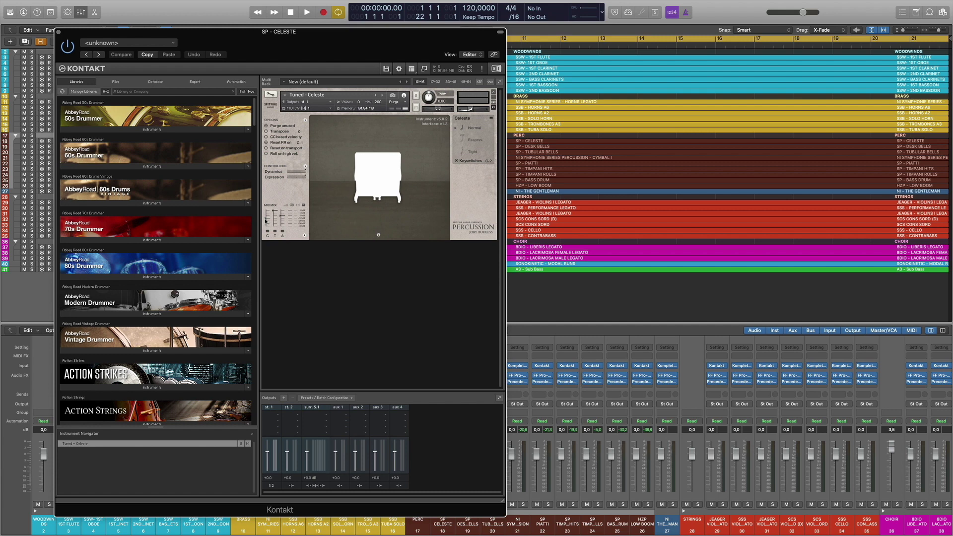
pyautogui.click(59, 32)
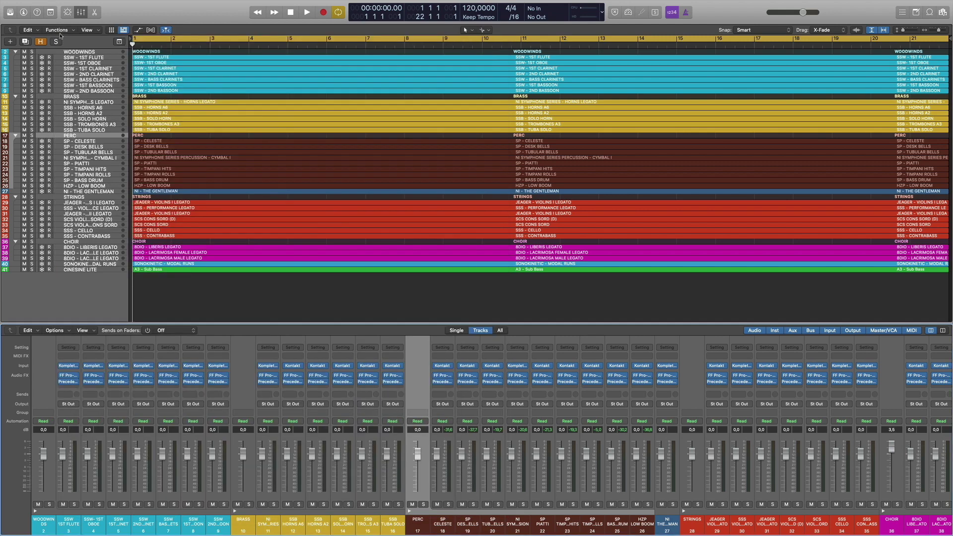
pyautogui.click(468, 366)
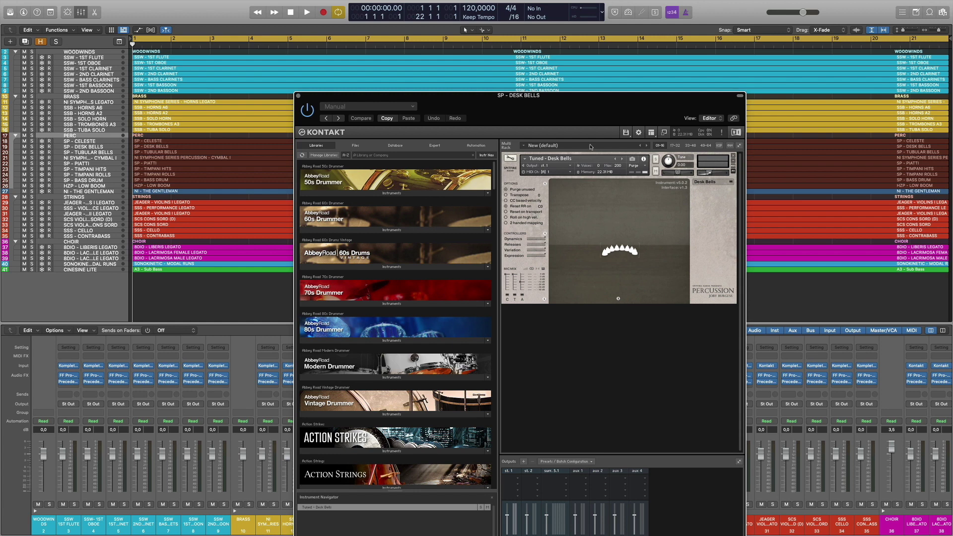
pyautogui.moveTo(584, 109); pyautogui.dragTo(445, 67)
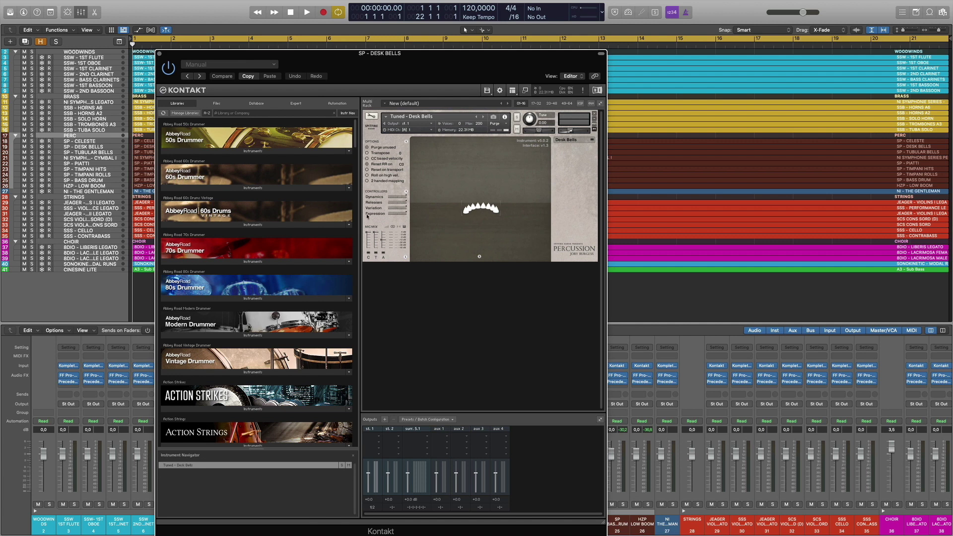
pyautogui.click(159, 54)
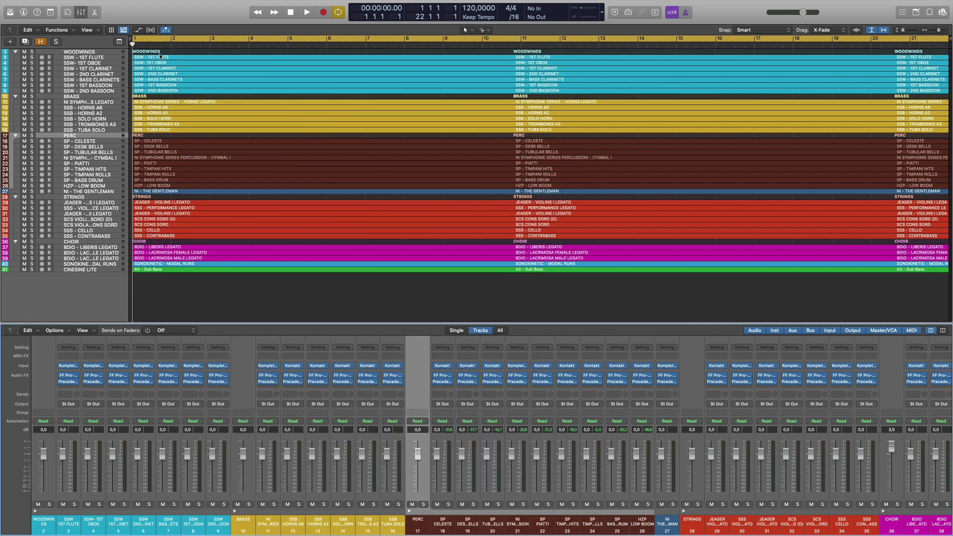
pyautogui.click(494, 366)
pyautogui.moveTo(610, 102); pyautogui.dragTo(471, 86)
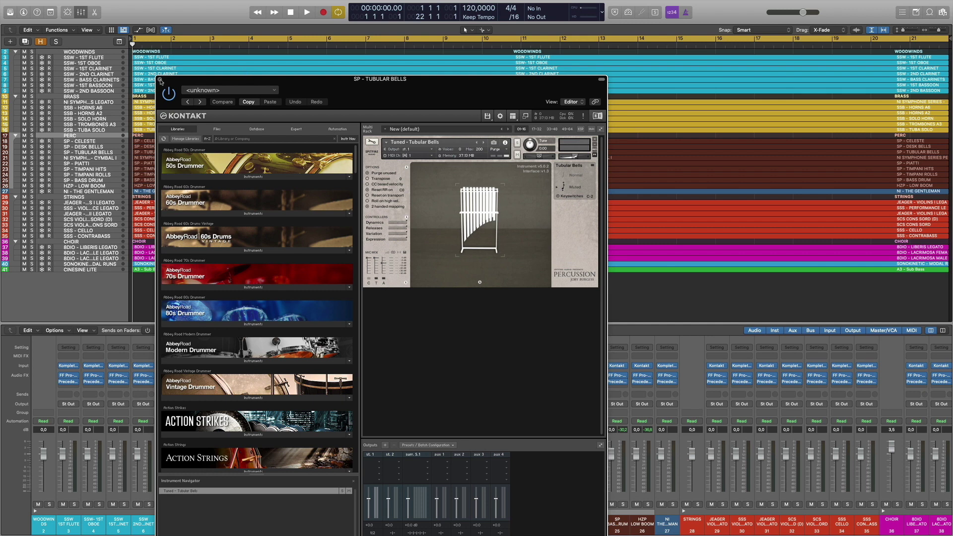
pyautogui.click(160, 80)
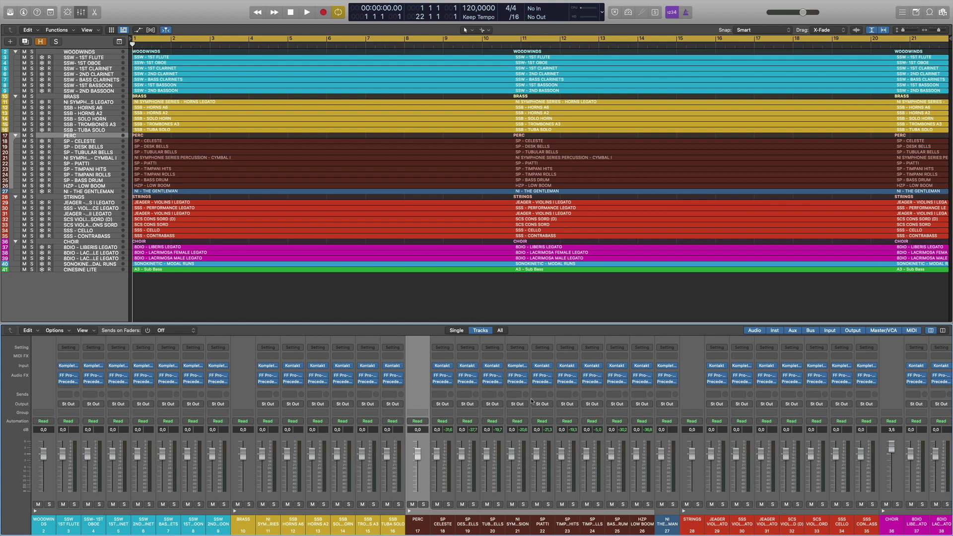
# Review the NI Cymbal 1 instrument with its microphone mixer and the SP Piatti patch, closing each window
pyautogui.moveTo(519, 369)
pyautogui.click(518, 367)
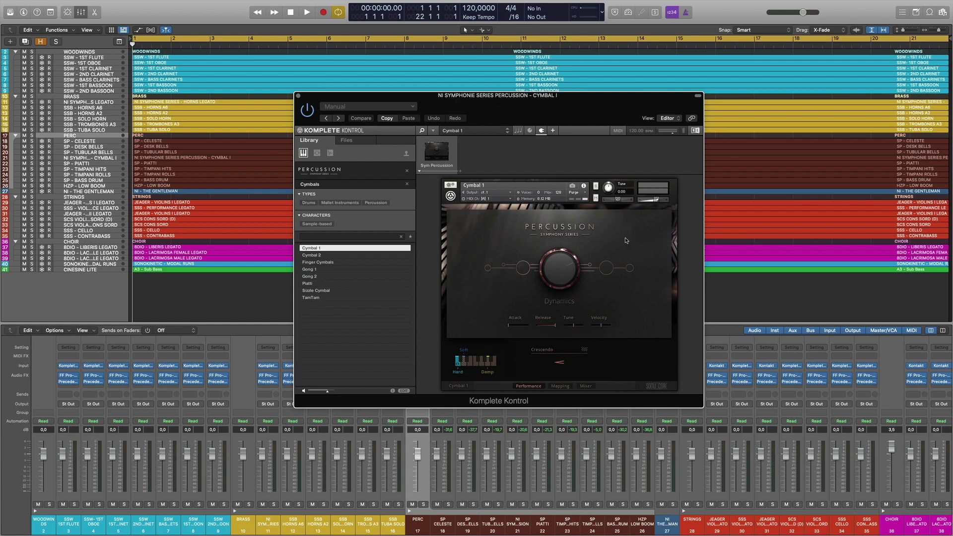
pyautogui.click(587, 386)
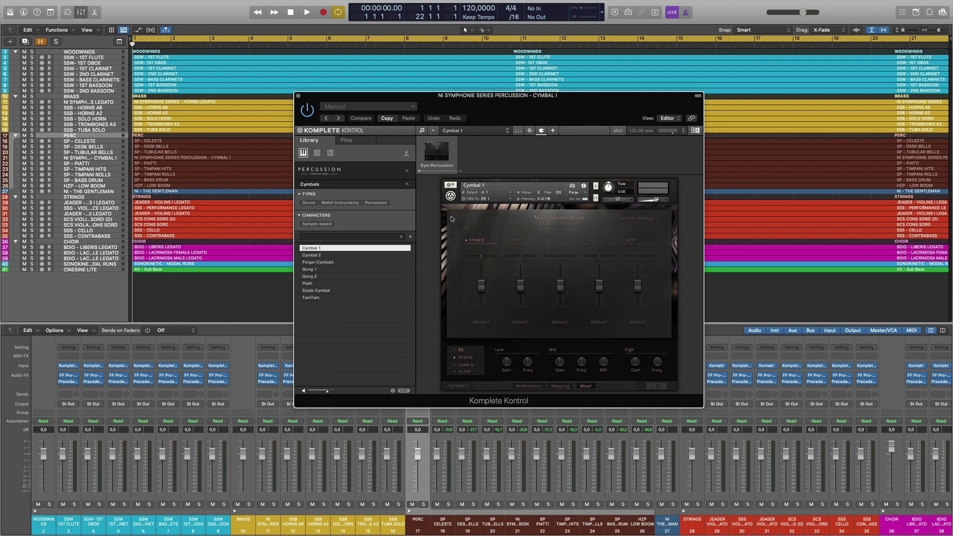
pyautogui.click(297, 96)
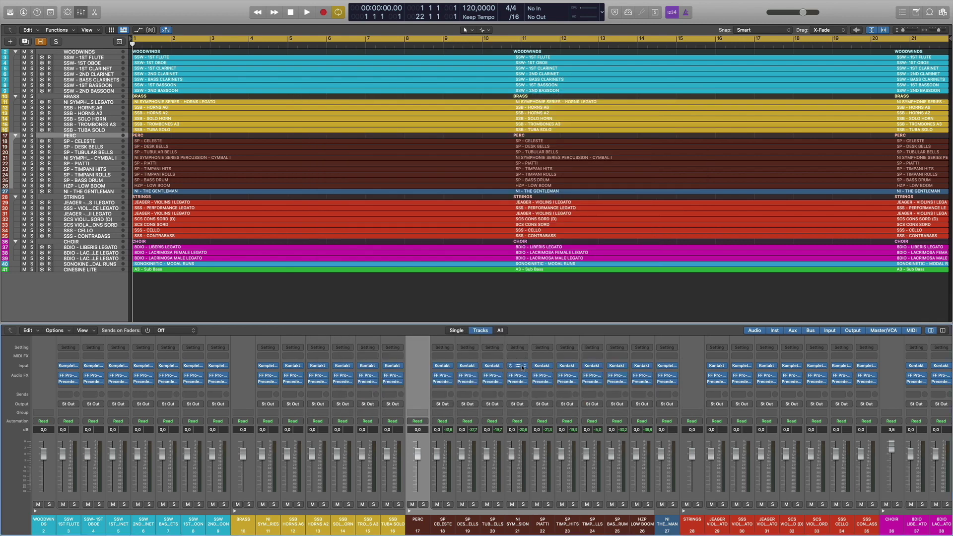
pyautogui.click(543, 366)
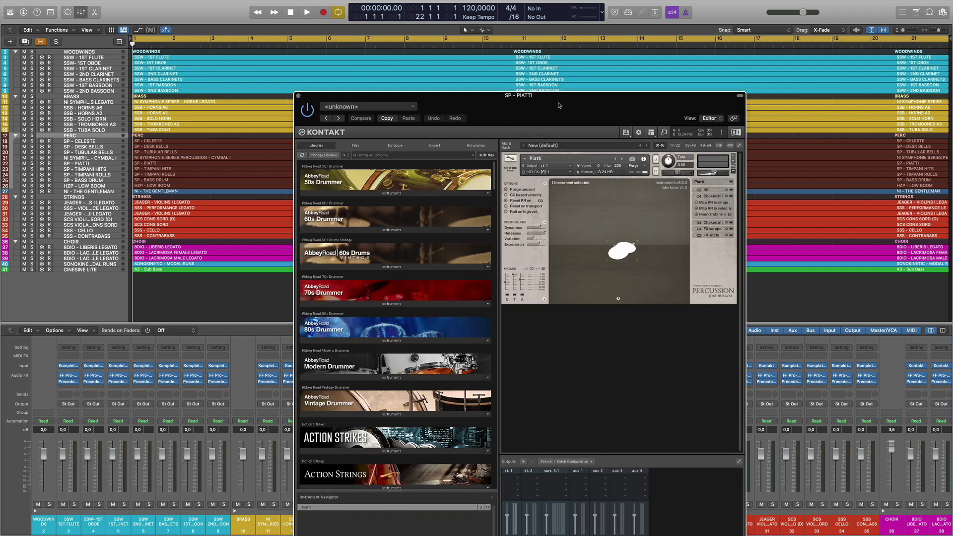
pyautogui.moveTo(578, 107); pyautogui.dragTo(493, 89)
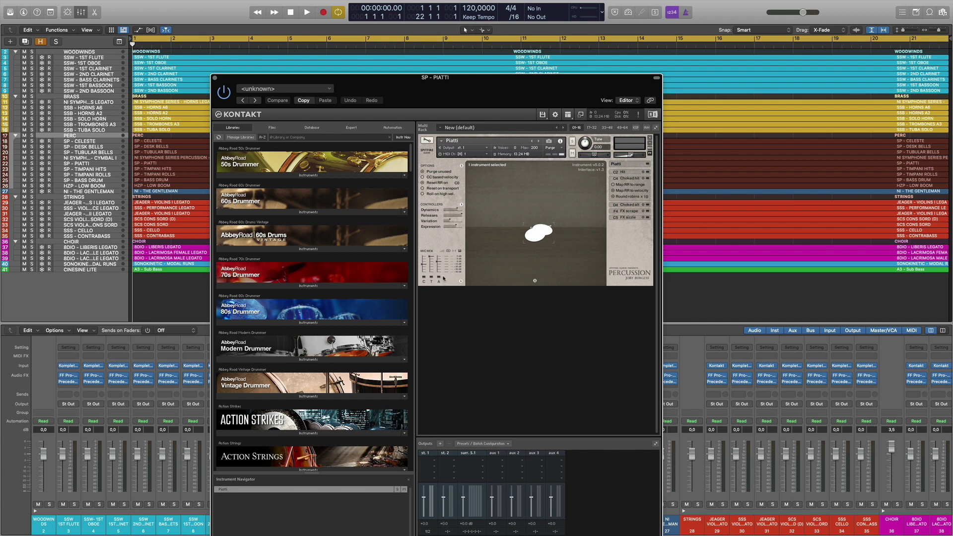
pyautogui.click(215, 79)
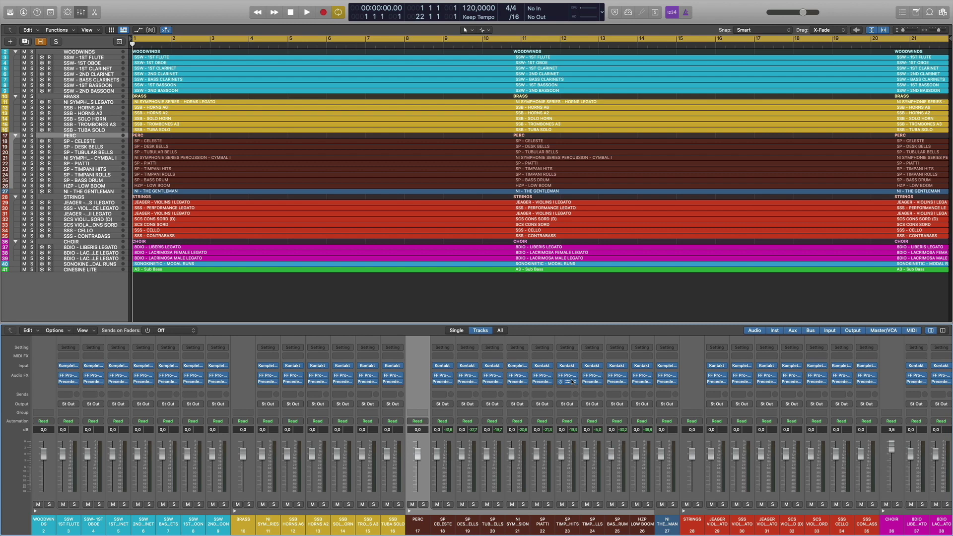
# Examine the Kontakt patches of the SP Timpani Hits and SP Timpani Rolls tracks, closing each window
pyautogui.click(567, 366)
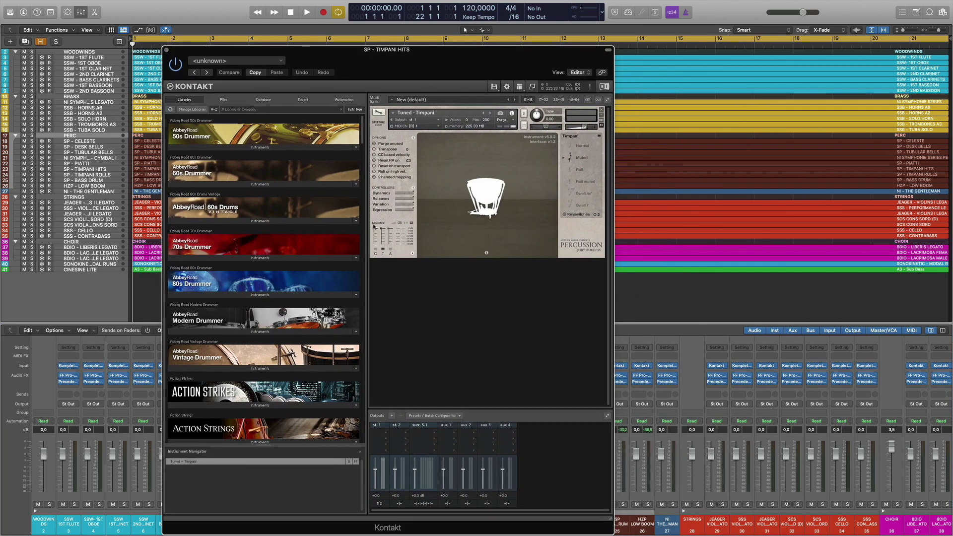
pyautogui.click(168, 51)
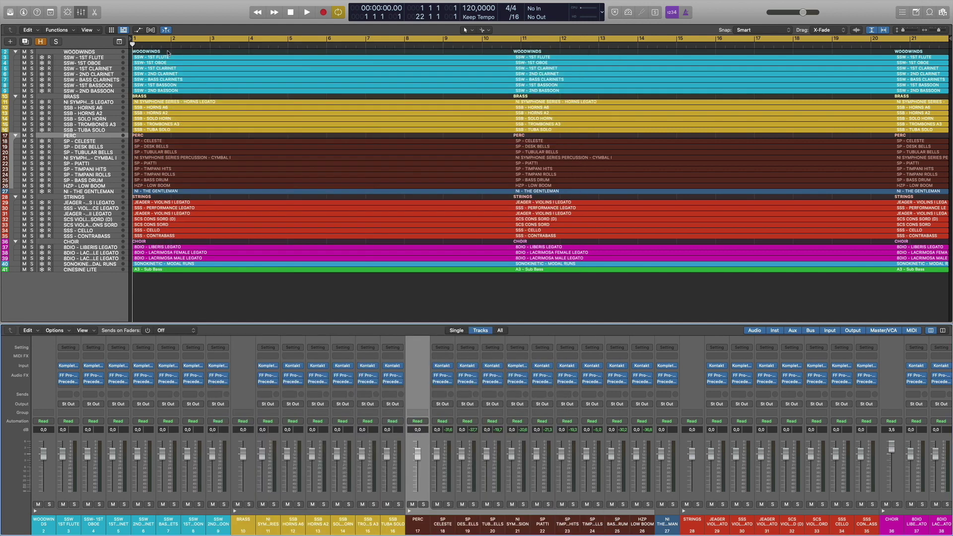
pyautogui.click(593, 366)
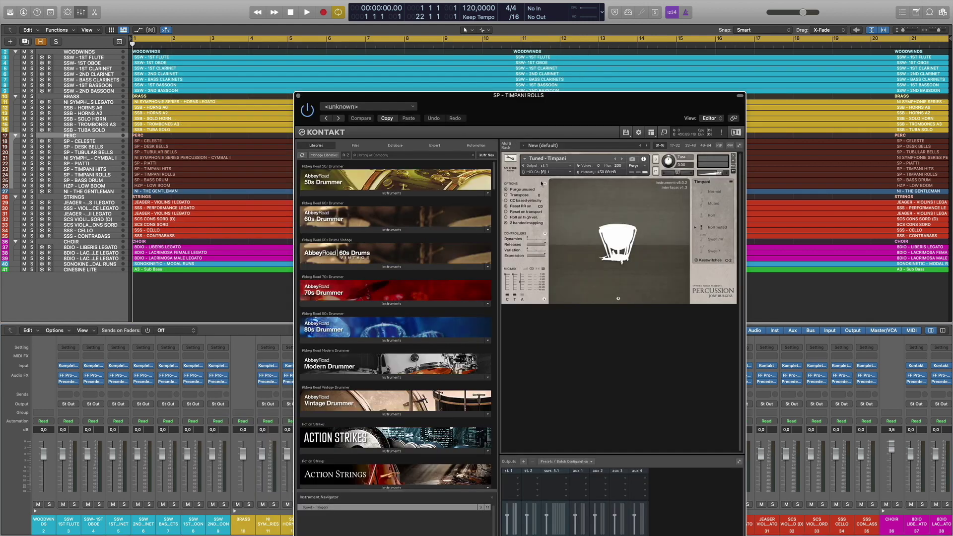
pyautogui.moveTo(571, 115); pyautogui.dragTo(500, 80)
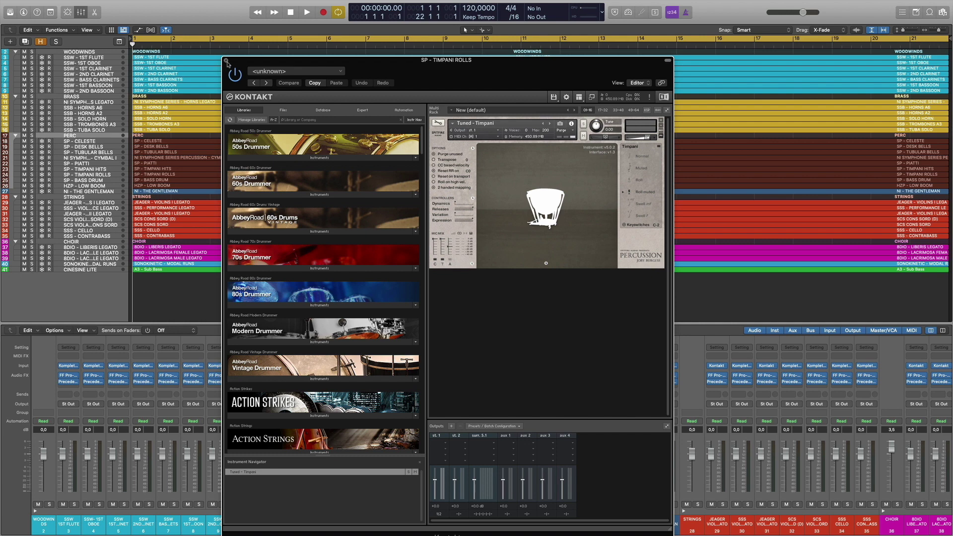
pyautogui.click(226, 61)
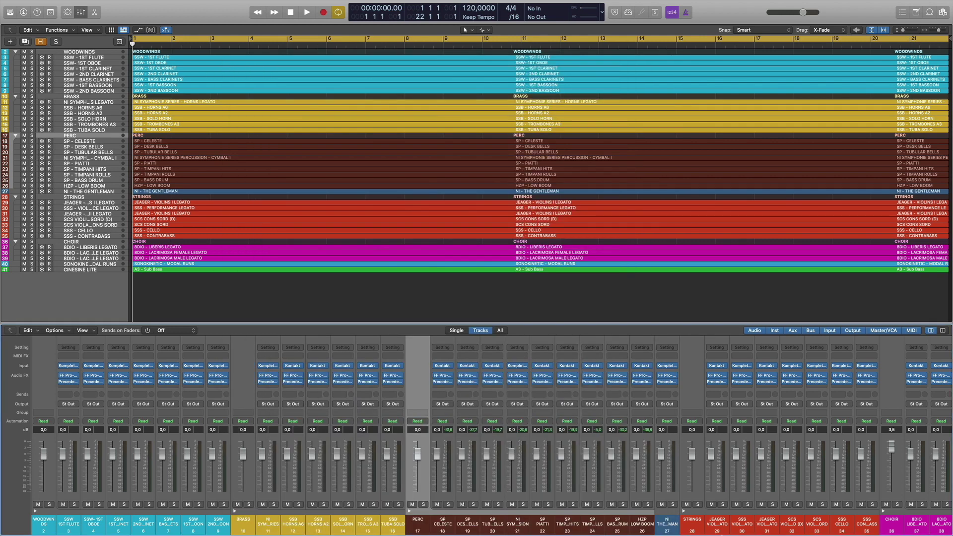
# Examine the Kontakt patch of the SP Bass Drum track, close it, and open the HZP Low Boom instrument
pyautogui.click(617, 366)
pyautogui.moveTo(573, 113); pyautogui.dragTo(448, 66)
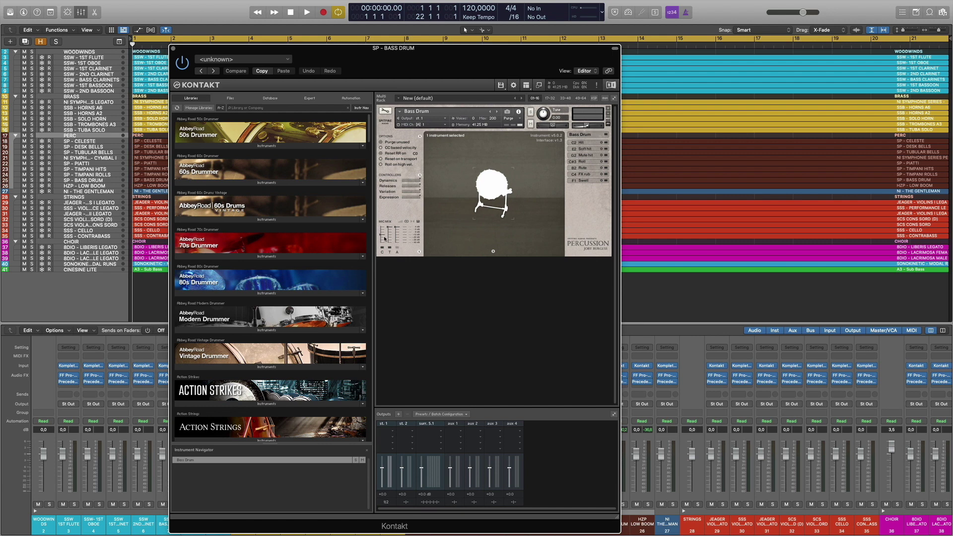
pyautogui.click(173, 48)
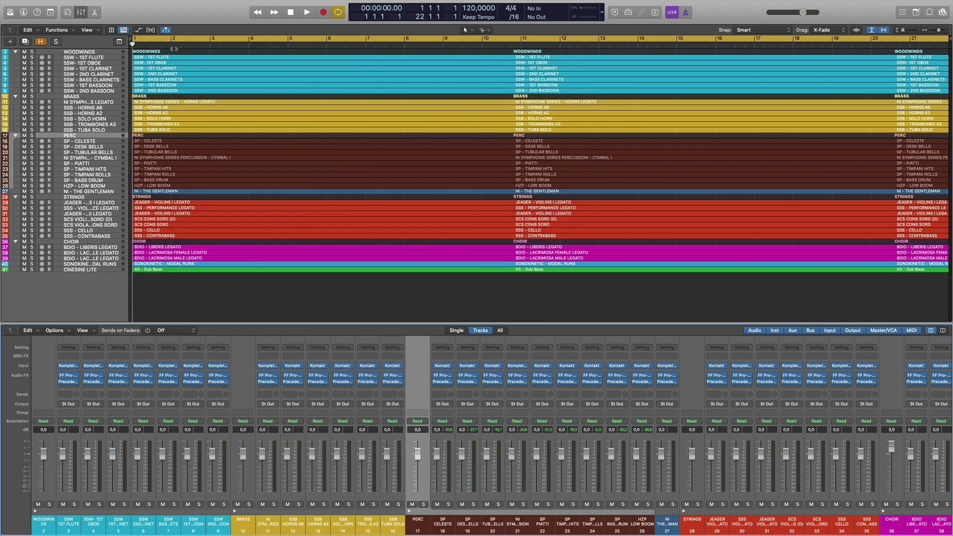
pyautogui.moveTo(643, 368)
pyautogui.click(643, 367)
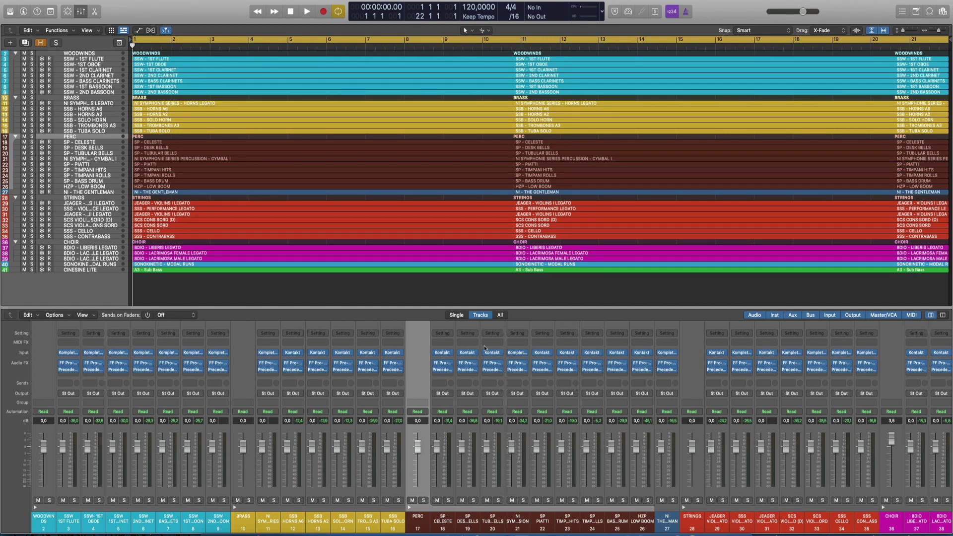
# Review the timpani hits, timpani rolls and desk bells placements in the Celeste track's Precedence plug-in, and close it
pyautogui.click(443, 371)
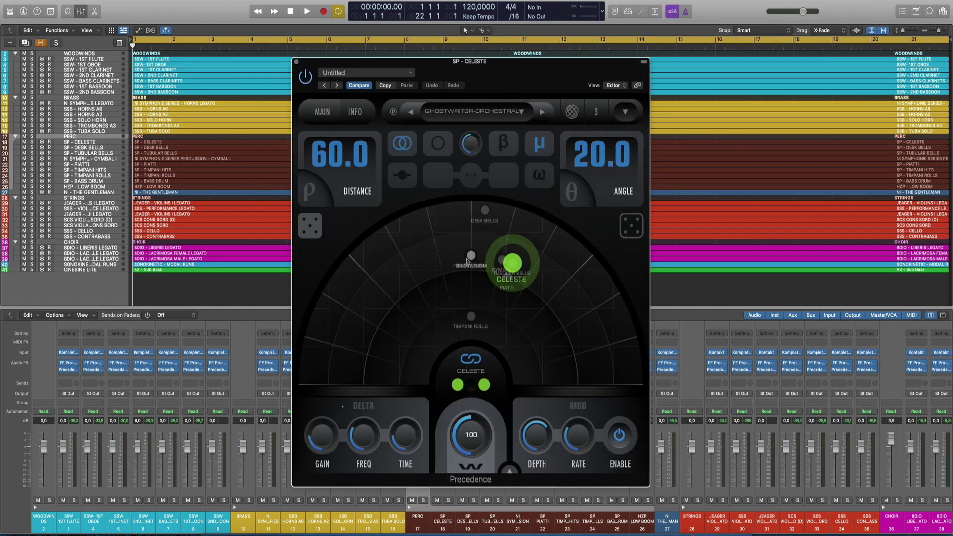
pyautogui.moveTo(531, 77); pyautogui.dragTo(523, 56)
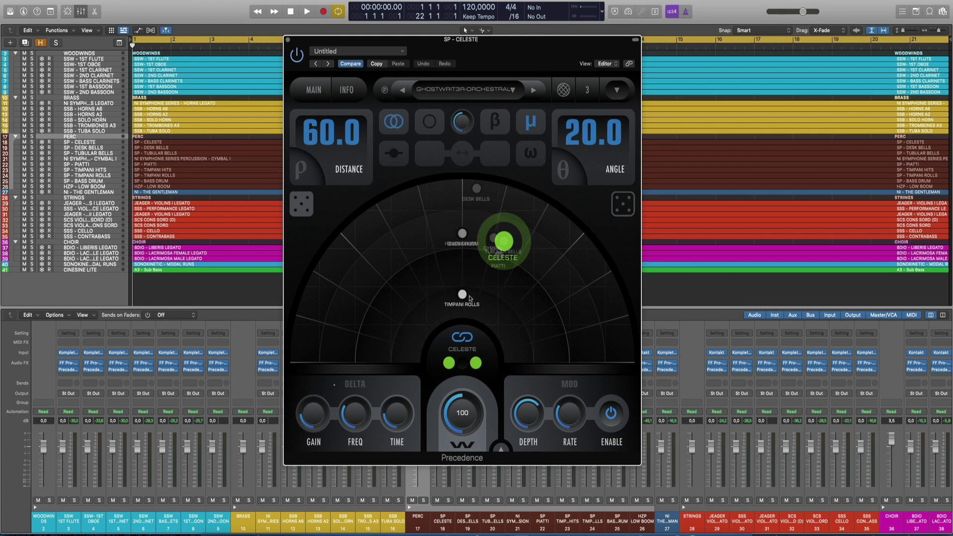
pyautogui.click(463, 233)
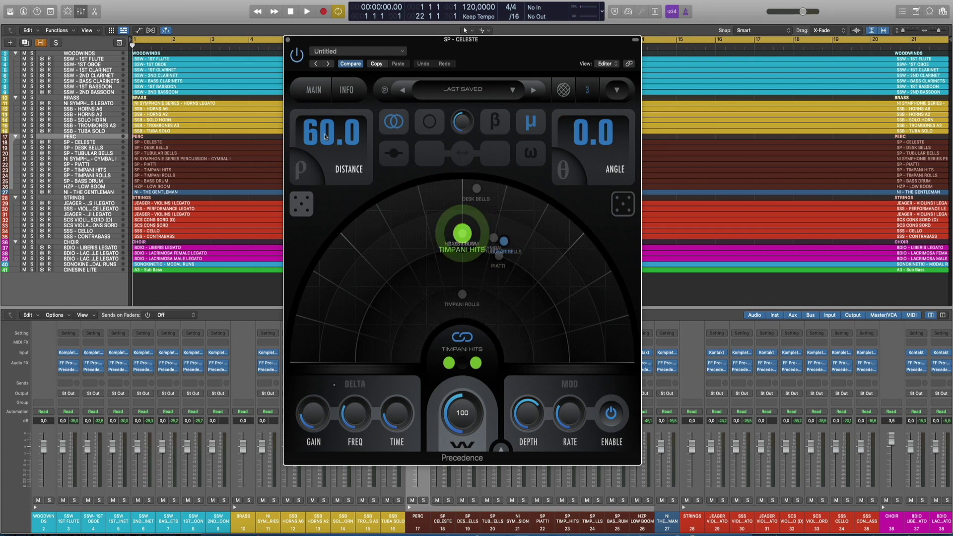
pyautogui.click(462, 295)
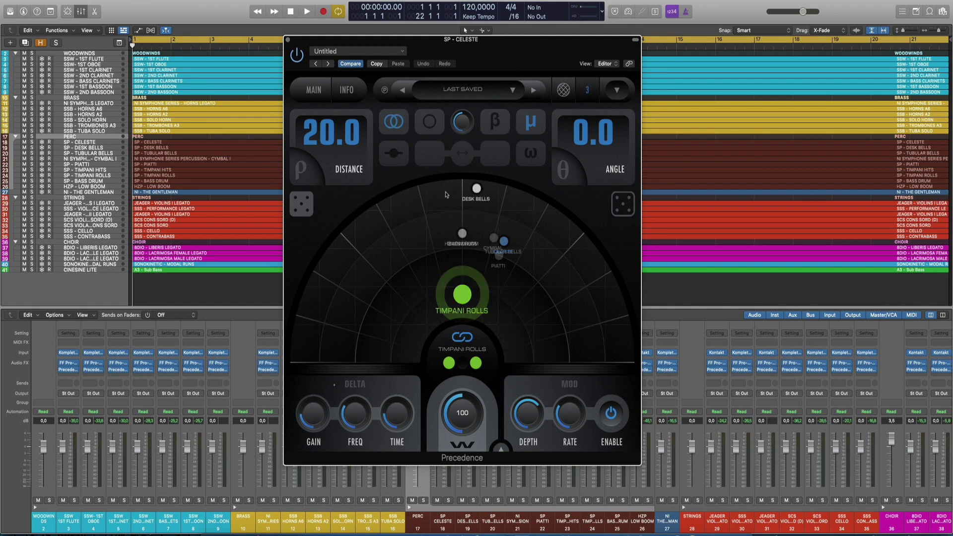
pyautogui.click(475, 187)
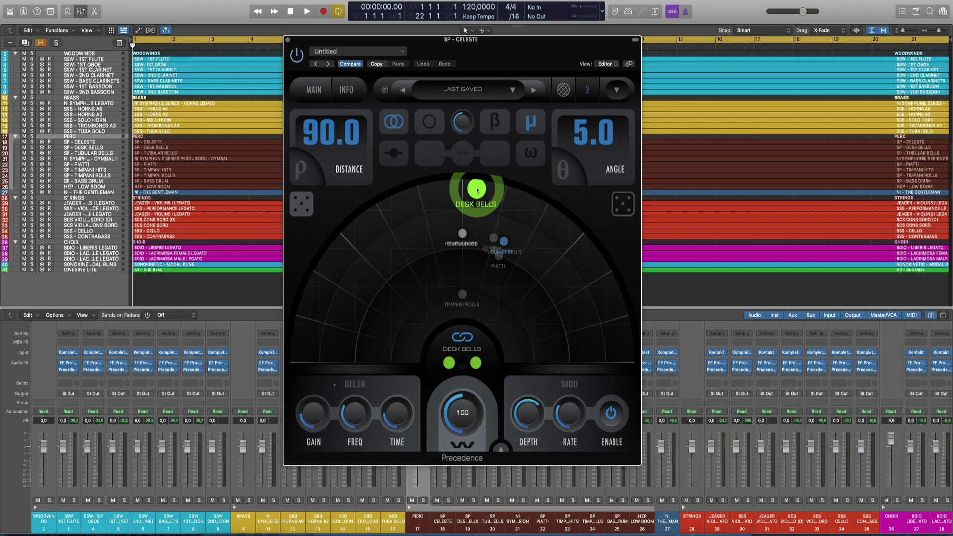
pyautogui.click(288, 39)
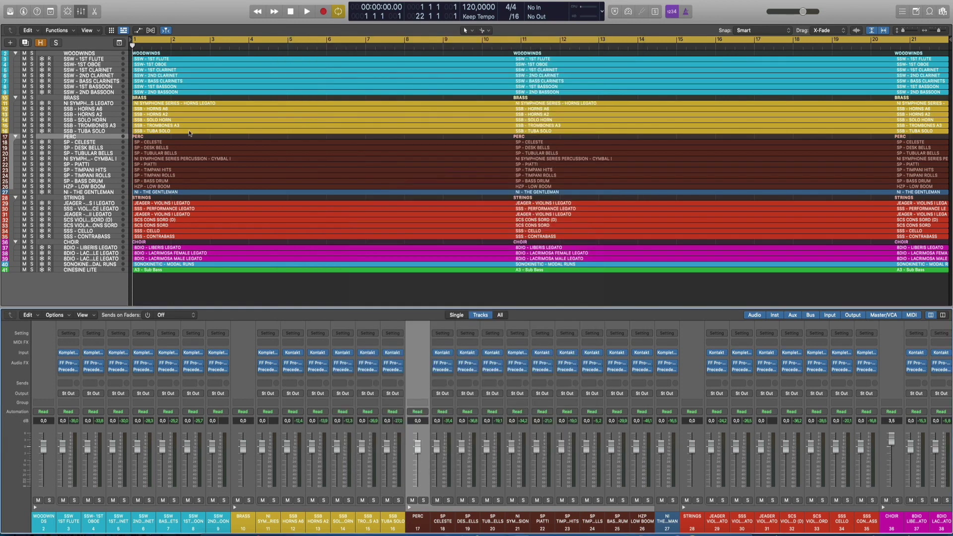
# Solo the PERC track stack, play back the section, and stop playback
pyautogui.click(31, 137)
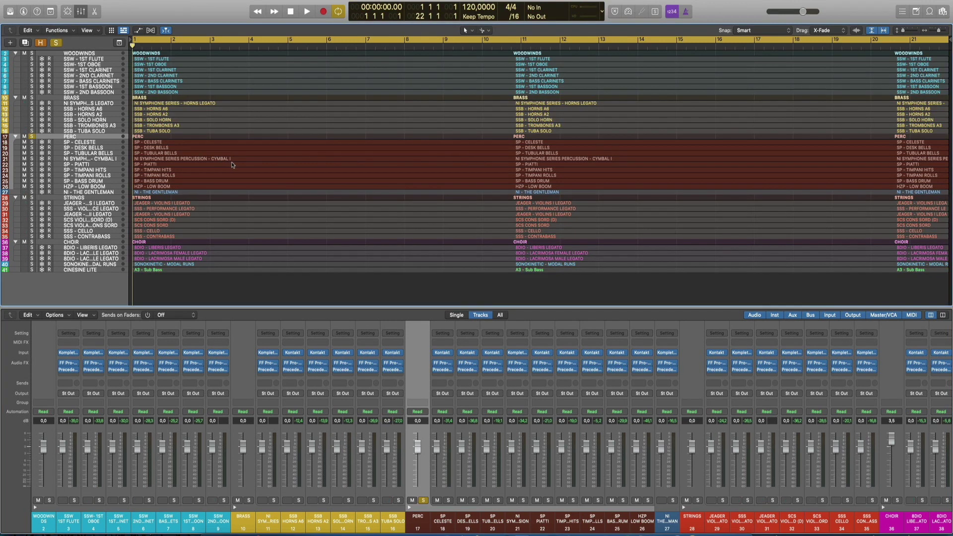
pyautogui.press('space')
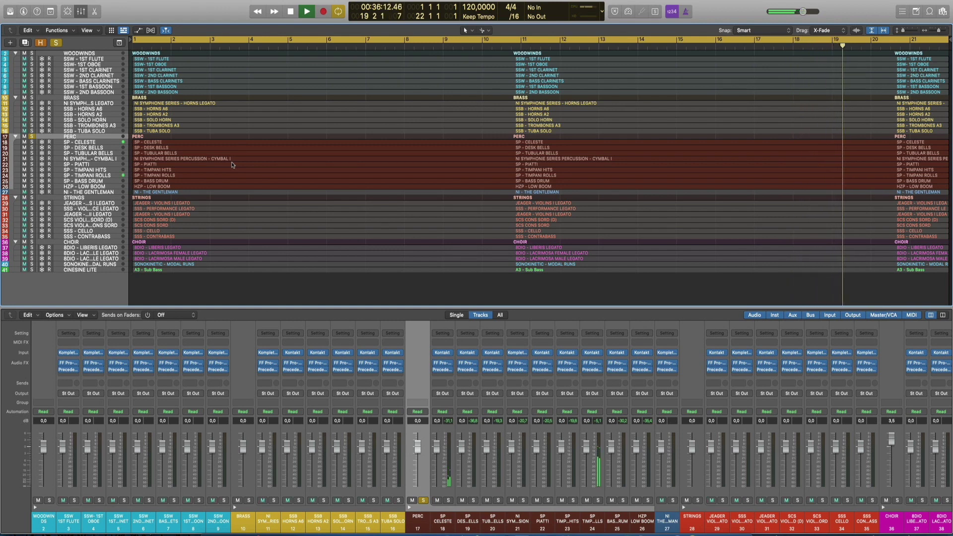
pyautogui.press('space')
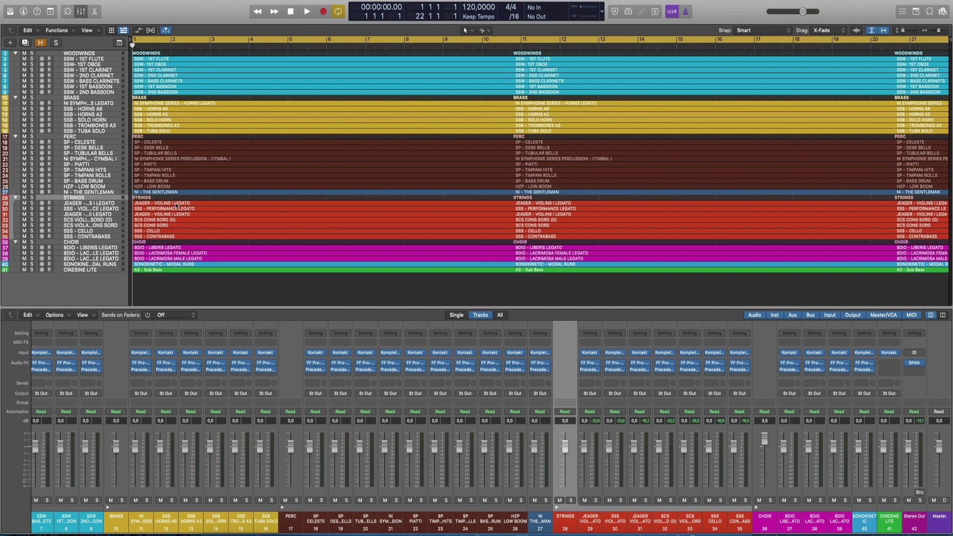
# Compare the SSS Violins I Performance Legato and SCS Violins II Cons Sord instruments side by side, and close the Violins I window
pyautogui.click(615, 355)
pyautogui.moveTo(424, 63); pyautogui.dragTo(341, 59)
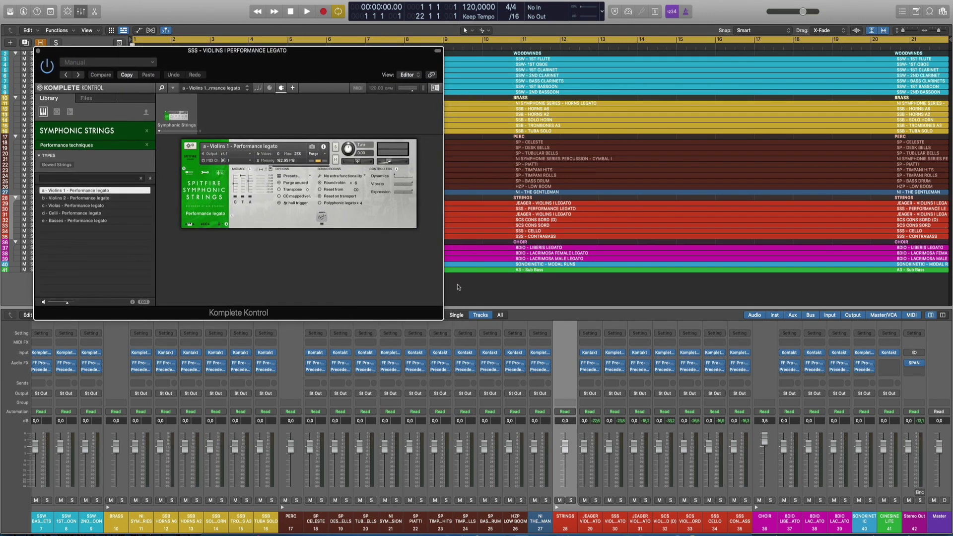
pyautogui.click(665, 354)
pyautogui.moveTo(543, 111); pyautogui.dragTo(696, 65)
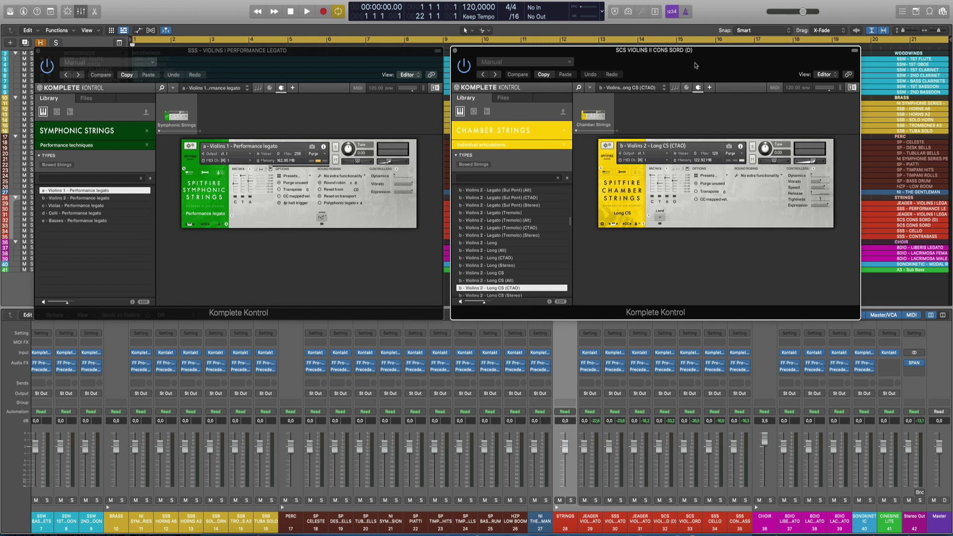
pyautogui.moveTo(234, 56); pyautogui.dragTo(230, 56)
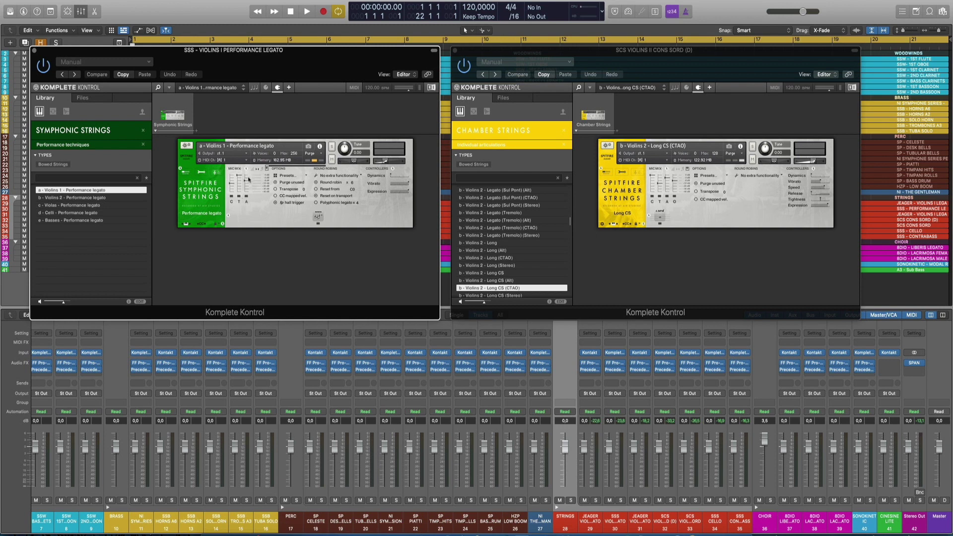
pyautogui.click(35, 51)
pyautogui.moveTo(688, 57); pyautogui.dragTo(518, 58)
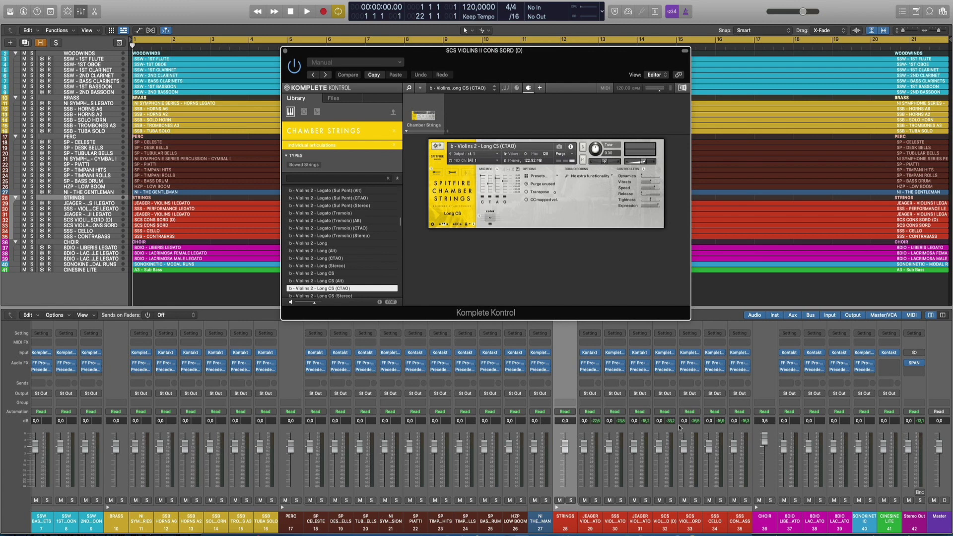
# Open the SCS Violas Cons Sord instrument beside Violins II, compare their patches, and close both windows
pyautogui.click(689, 353)
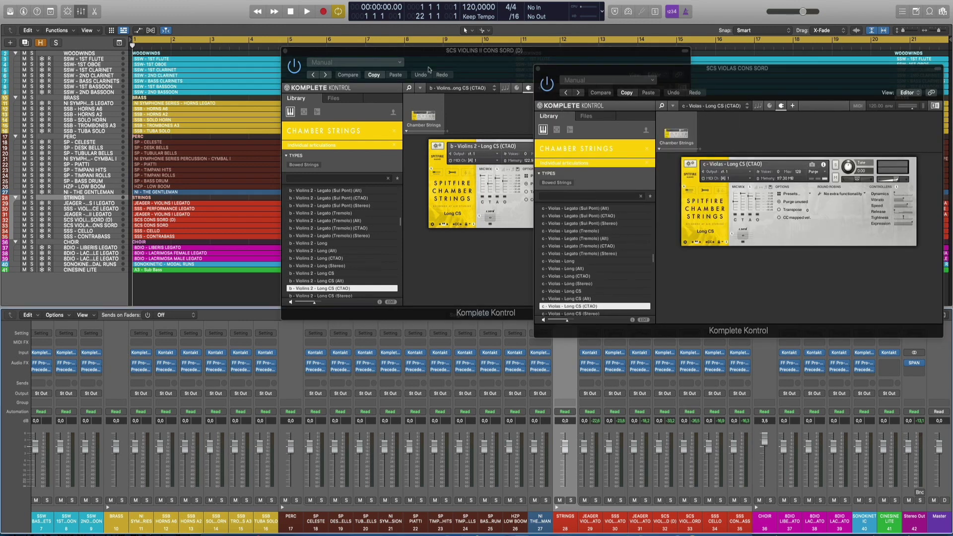
pyautogui.click(285, 52)
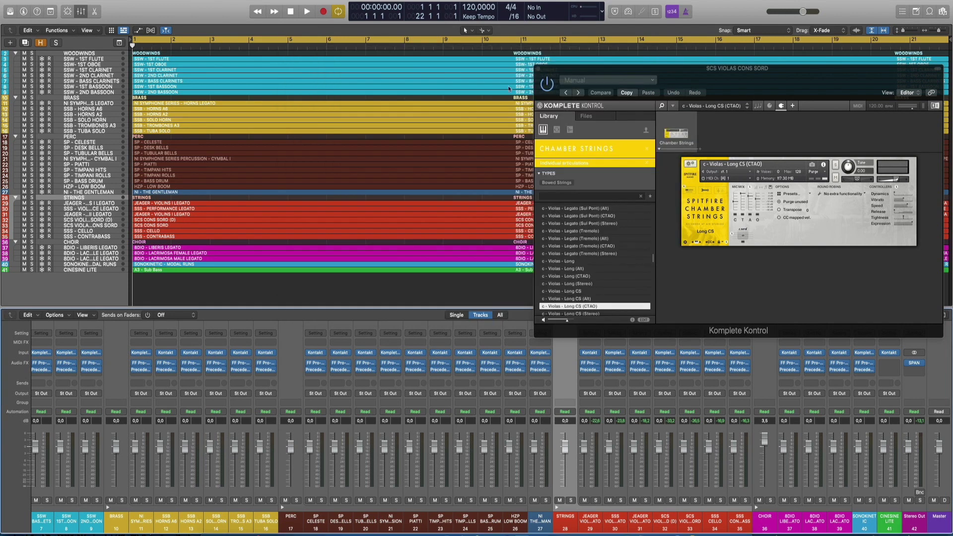
pyautogui.click(537, 70)
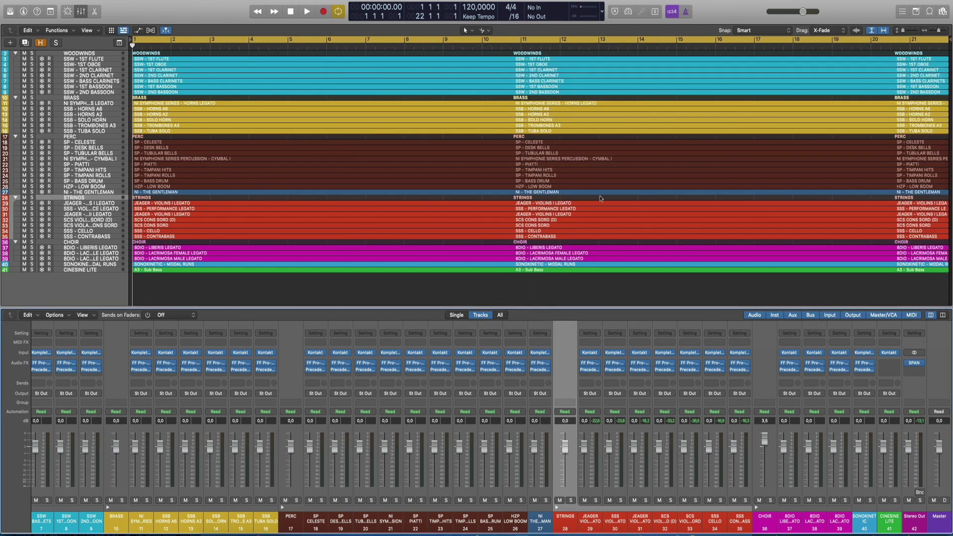
# Examine the Jaeger Violins I Legato and Violins II Legato Kontakt patches one after the other, closing each window
pyautogui.click(591, 352)
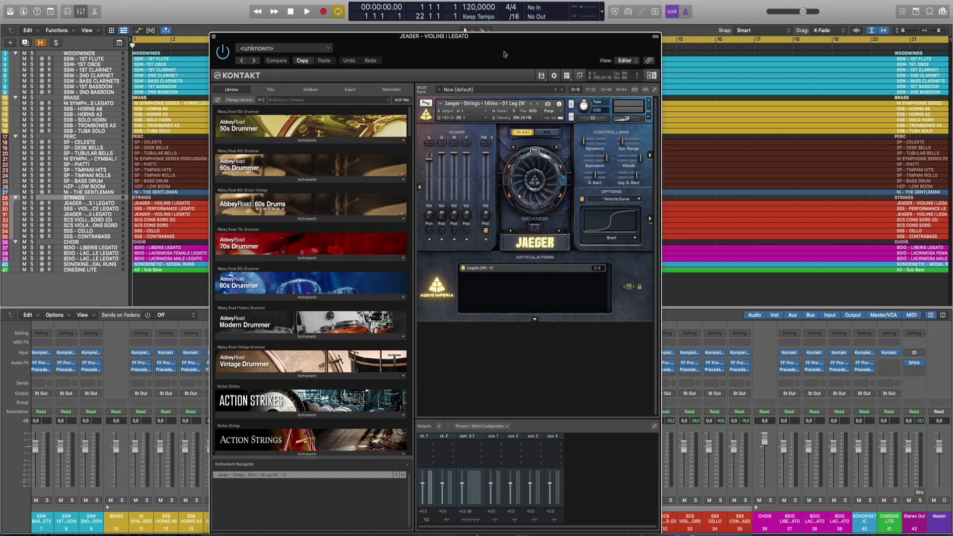
pyautogui.moveTo(503, 54); pyautogui.dragTo(513, 44)
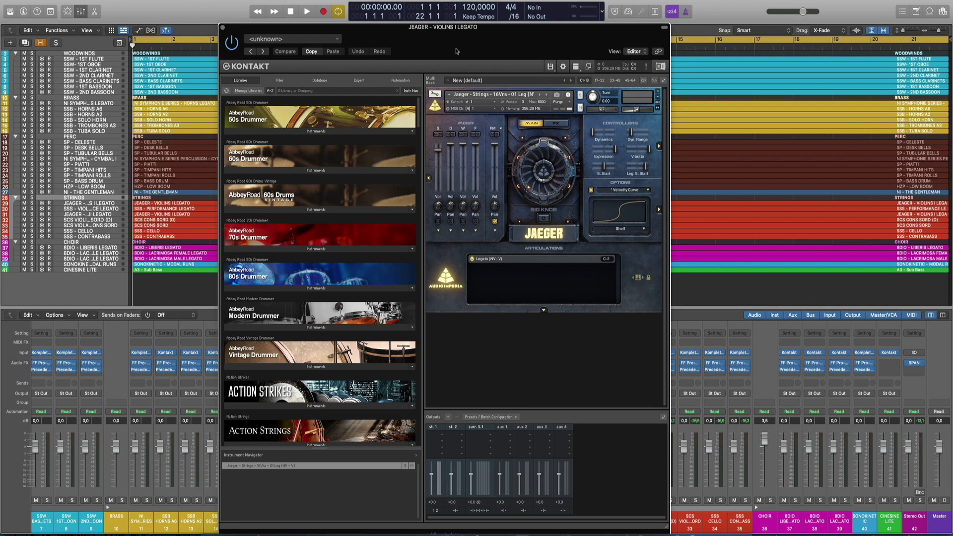
pyautogui.moveTo(450, 48); pyautogui.dragTo(467, 48)
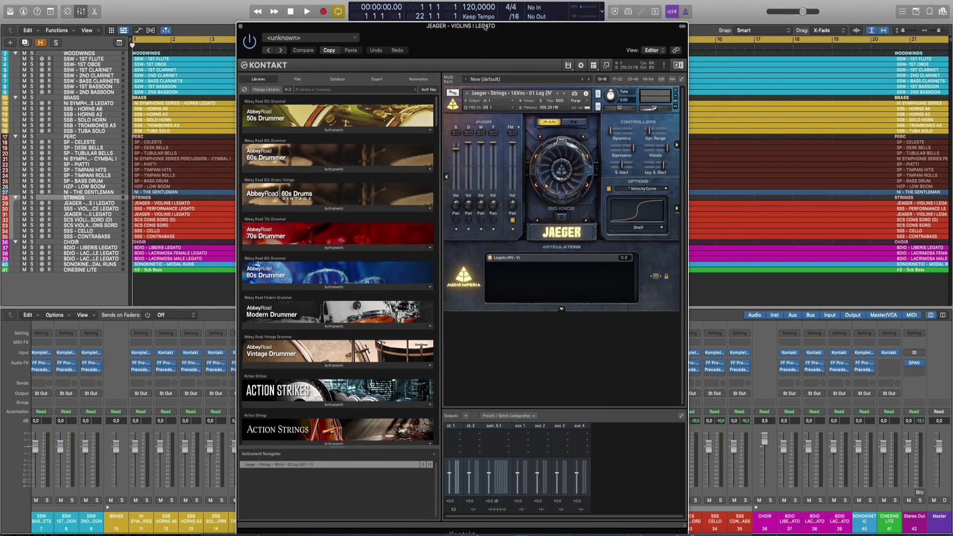
pyautogui.click(240, 27)
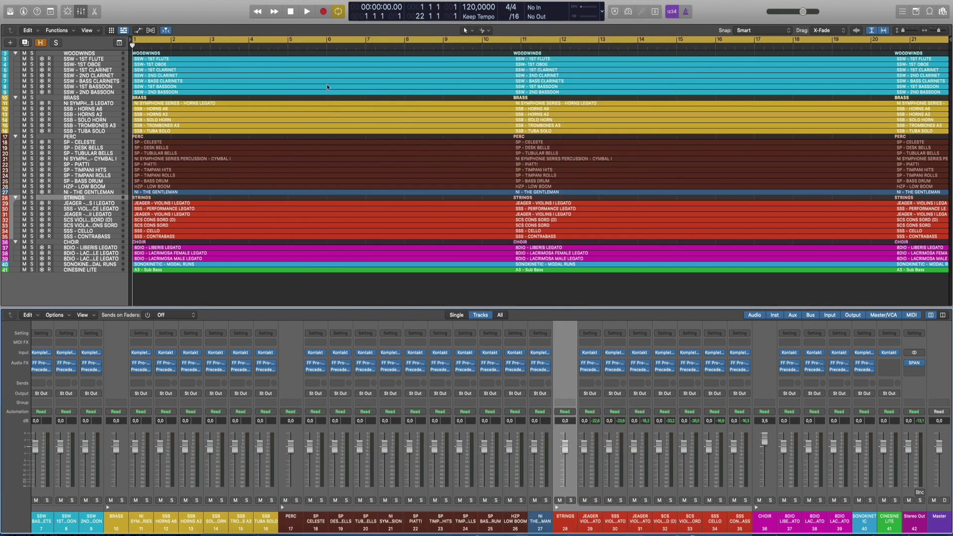
pyautogui.click(642, 354)
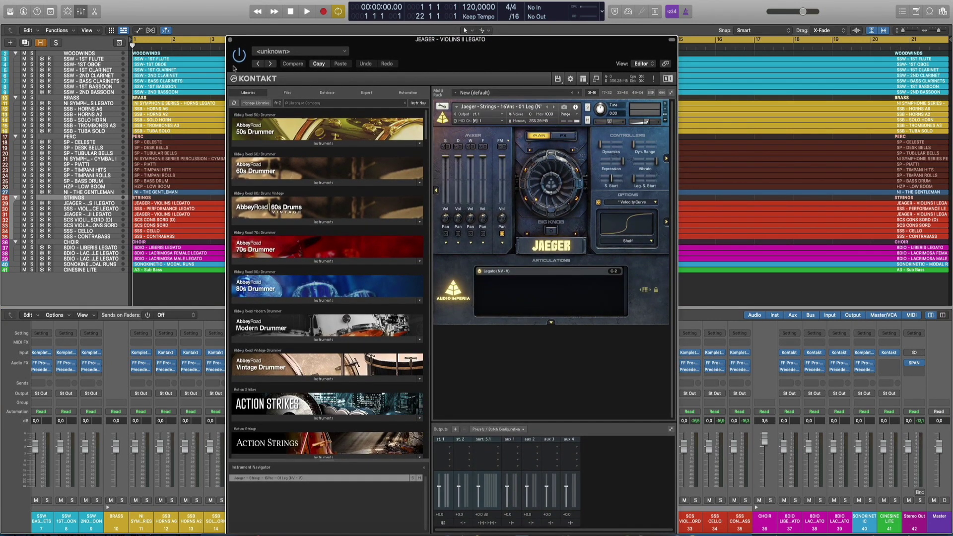
pyautogui.click(230, 39)
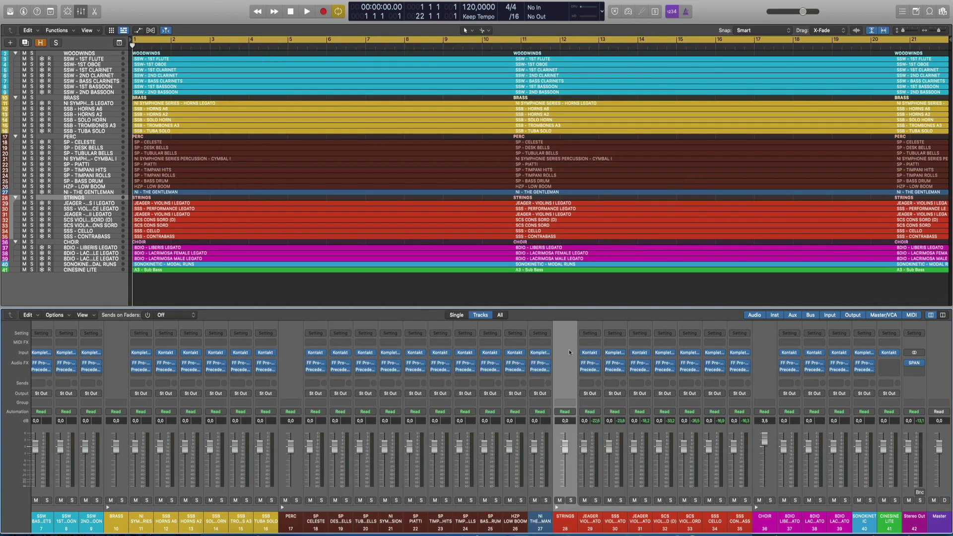
# Review the string placements in the Jaeger Violins I Legato track's Precedence plug-in, and close it
pyautogui.moveTo(589, 370)
pyautogui.click(591, 372)
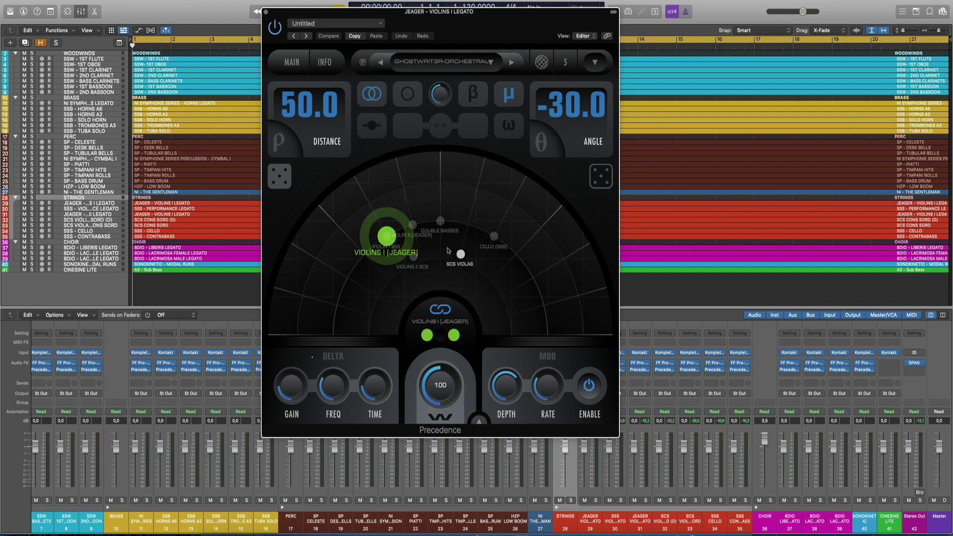
pyautogui.click(266, 12)
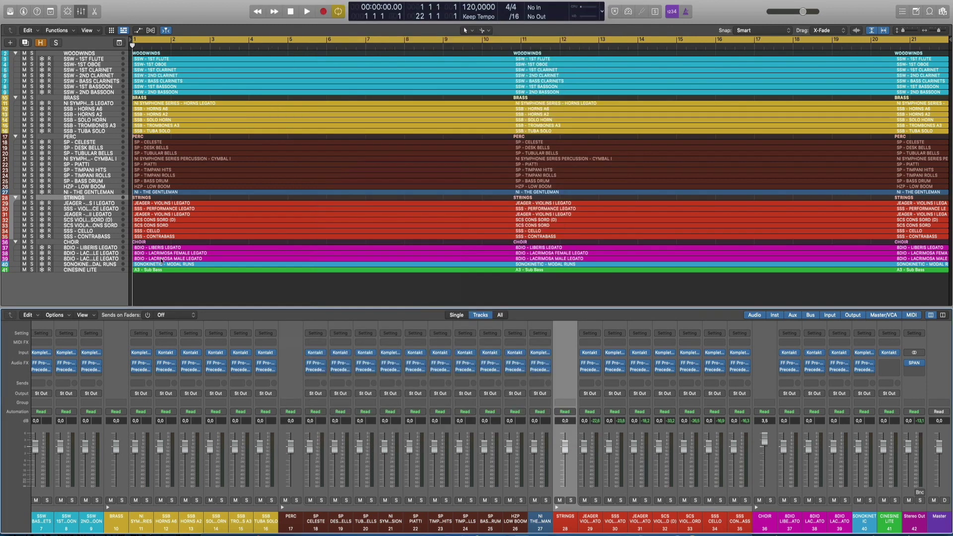
# Solo the STRINGS track stack and play back the section
pyautogui.click(32, 198)
pyautogui.press('space')
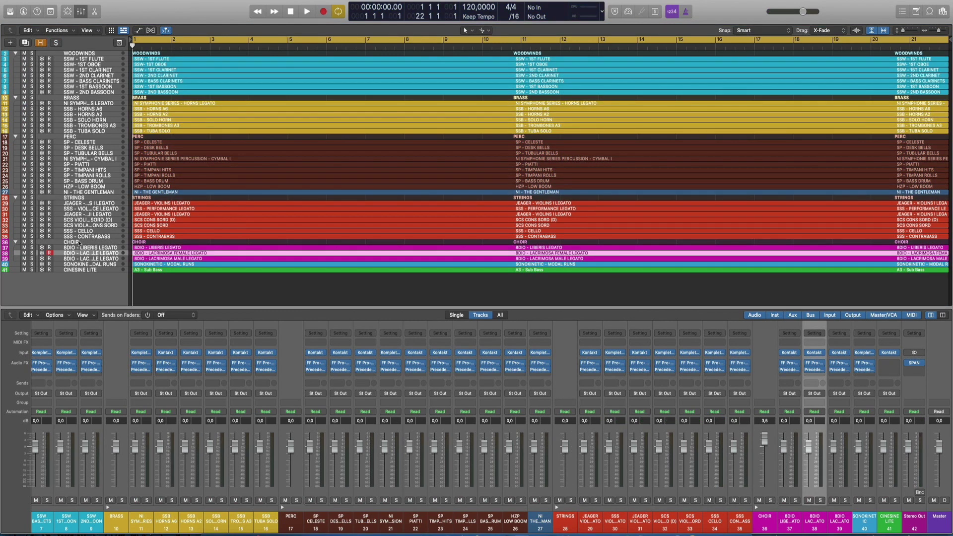
# Select the CHOIR track stack, examine the Kontakt patch of the 8DIO Liberis Legato track, and close it
pyautogui.click(72, 243)
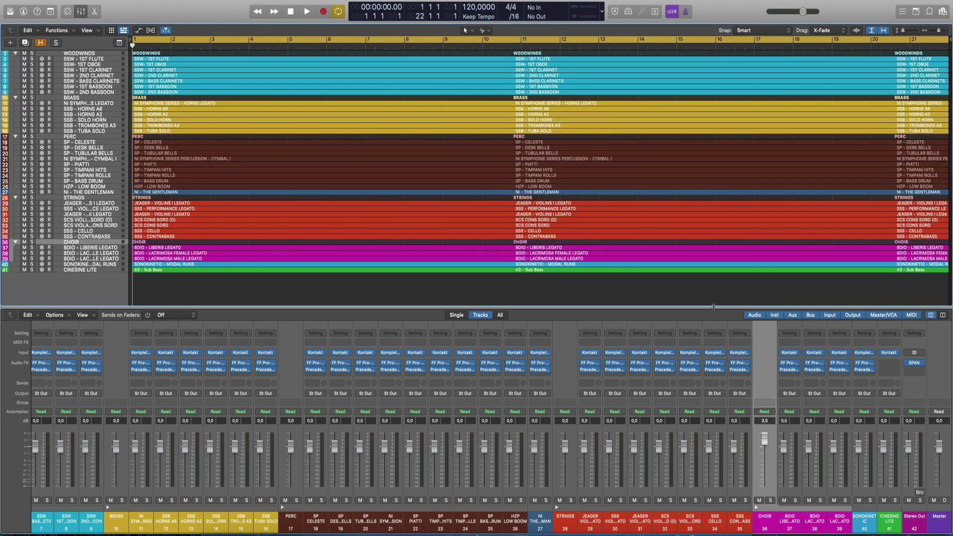
pyautogui.click(790, 352)
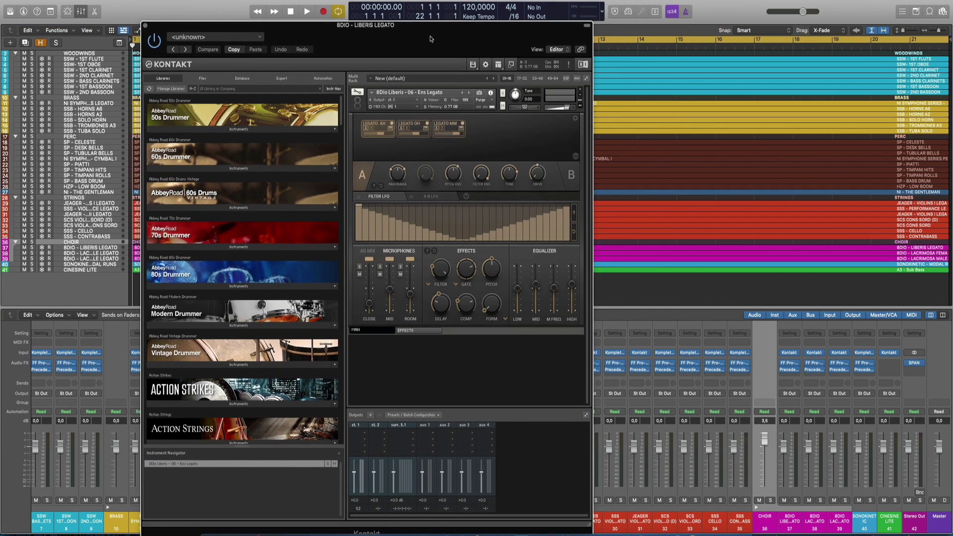
pyautogui.moveTo(431, 39); pyautogui.dragTo(539, 30)
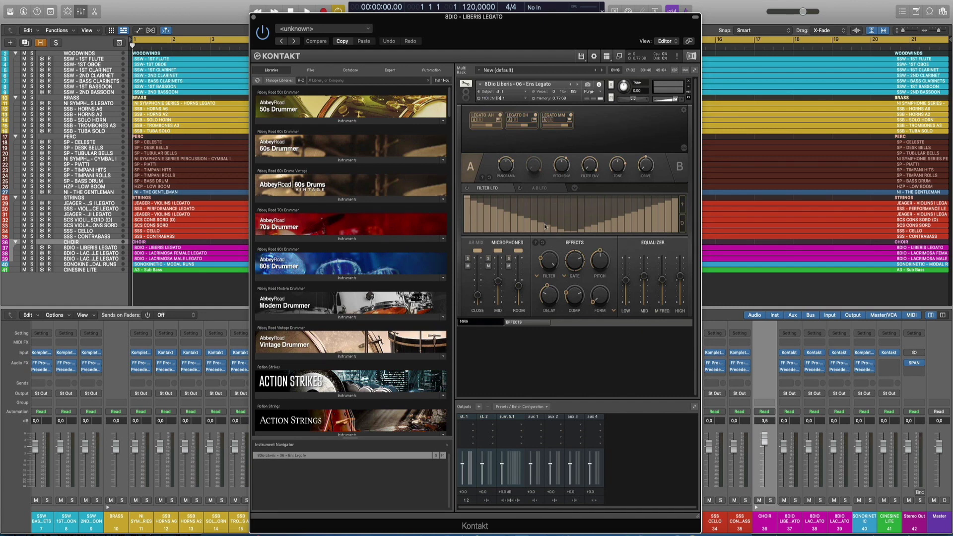
pyautogui.click(253, 18)
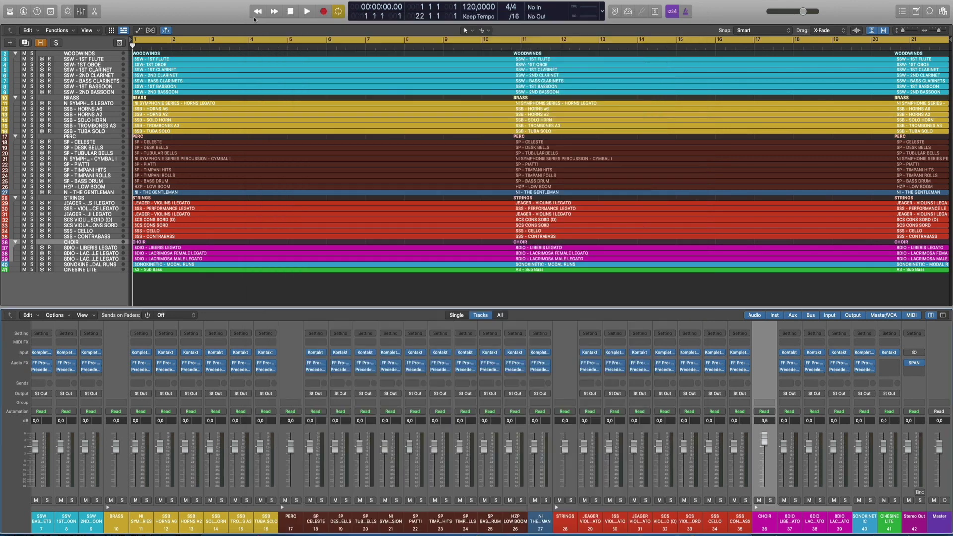
# Compare the 8DIO Lacrimosa Female Legato and Lacrimosa Male Legato instruments side by side, and close both windows
pyautogui.click(817, 354)
pyautogui.moveTo(557, 73); pyautogui.dragTo(475, 73)
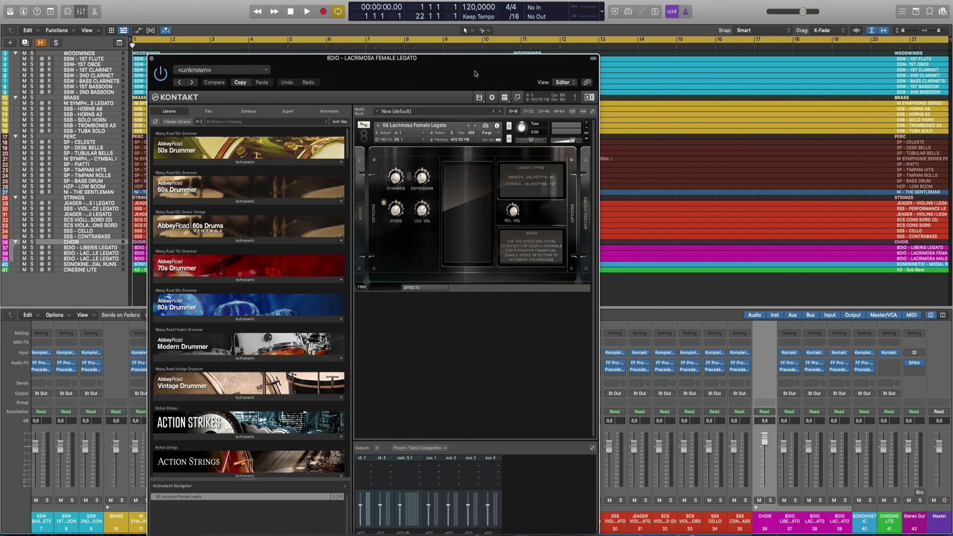
pyautogui.click(842, 354)
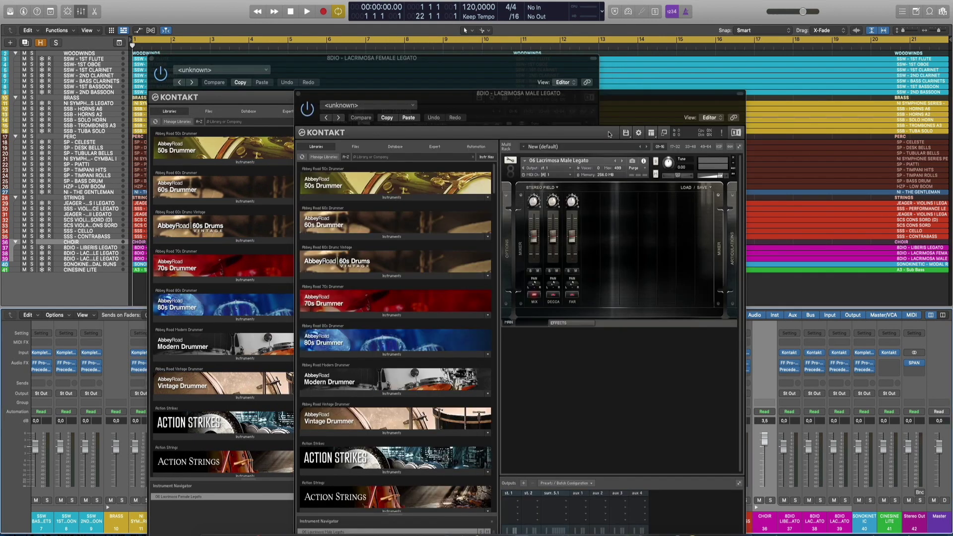
pyautogui.moveTo(538, 78); pyautogui.dragTo(668, 71)
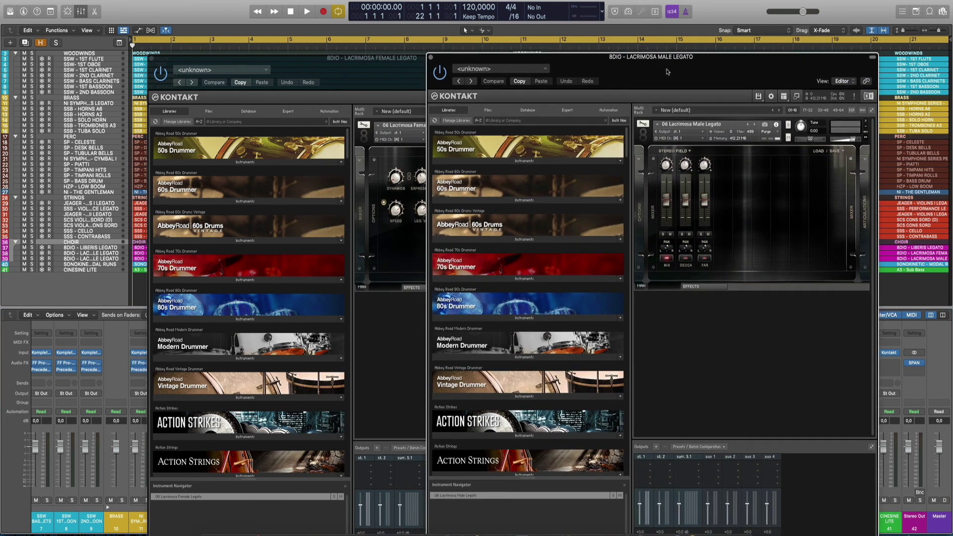
pyautogui.click(431, 58)
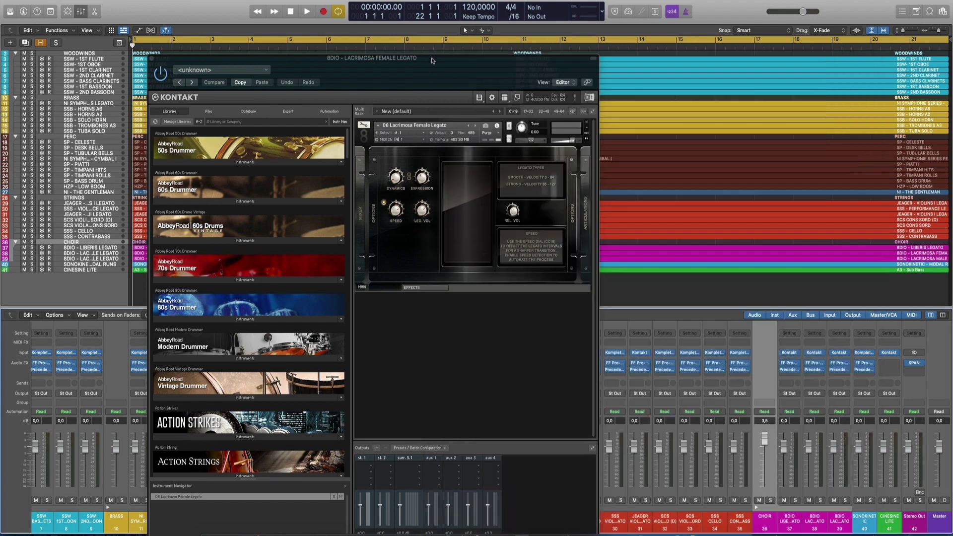
pyautogui.click(152, 59)
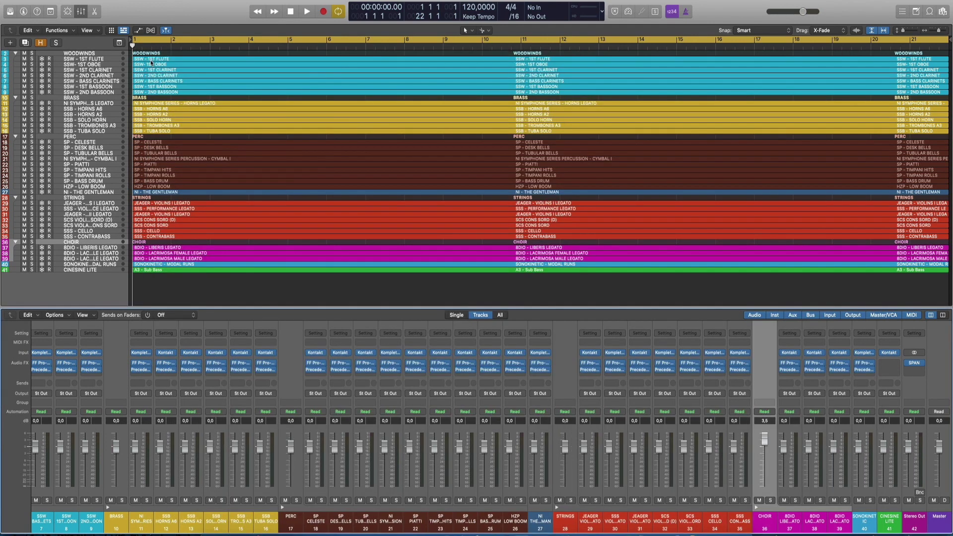
# Review the Lacrimosa Female, Lacrimosa Men and Liberis placements in the Liberis Legato track's Precedence plug-in, and close it
pyautogui.click(790, 372)
pyautogui.moveTo(541, 93); pyautogui.dragTo(483, 45)
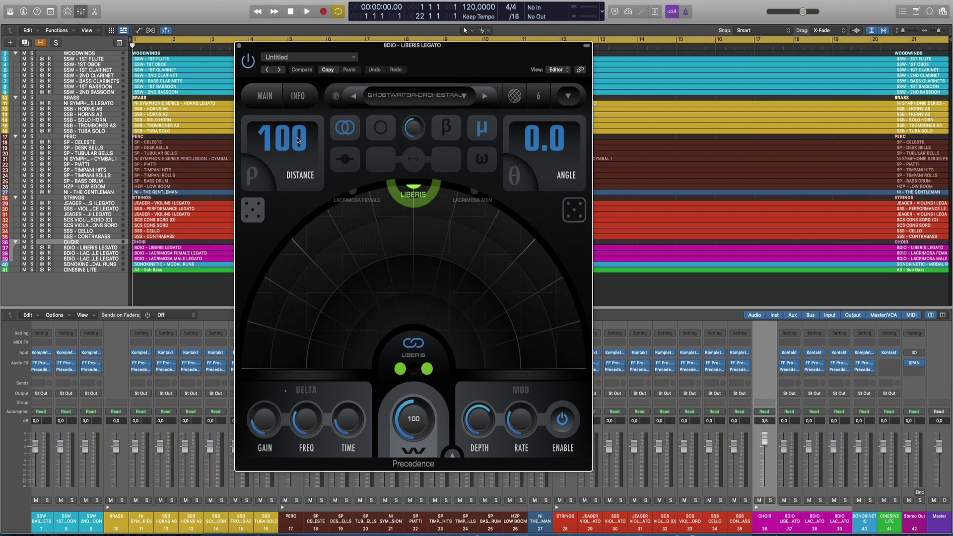
pyautogui.click(353, 194)
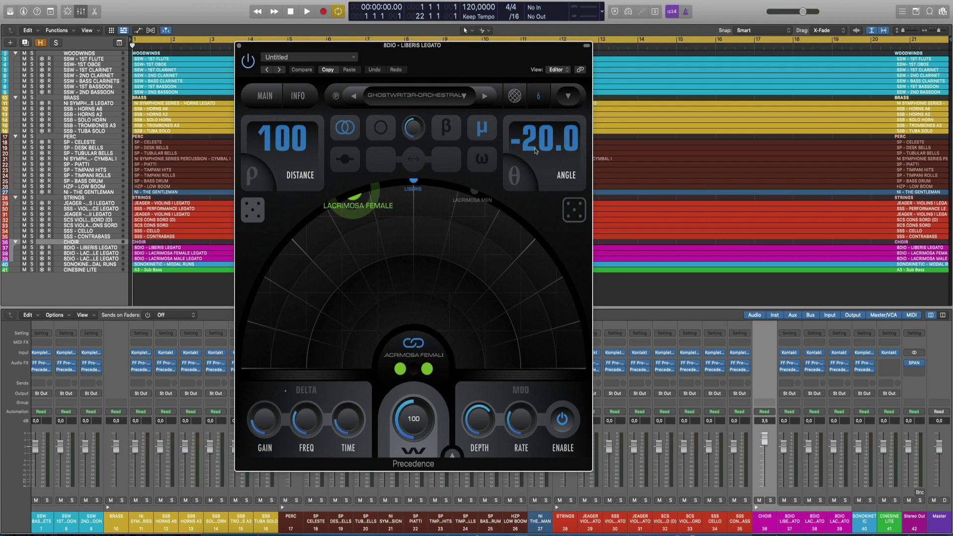
pyautogui.click(474, 193)
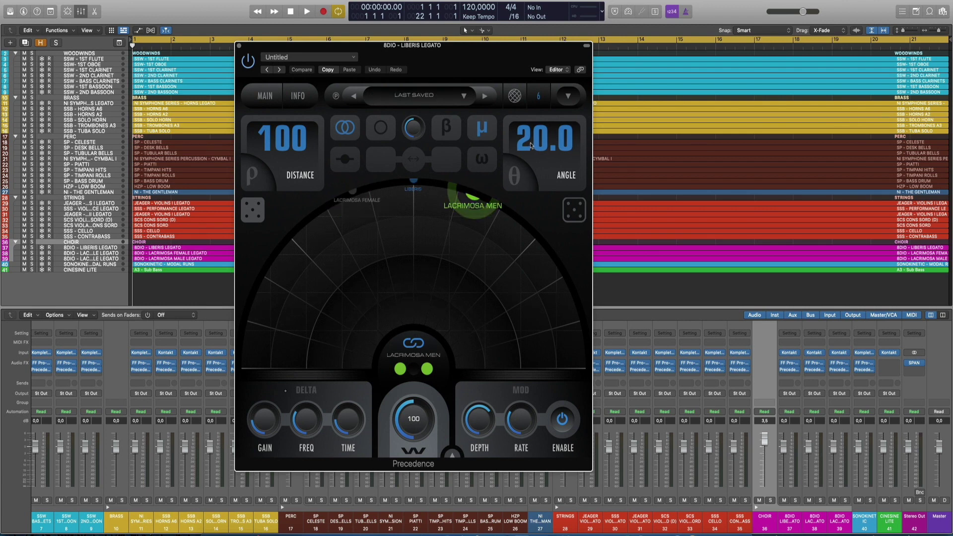
pyautogui.click(414, 183)
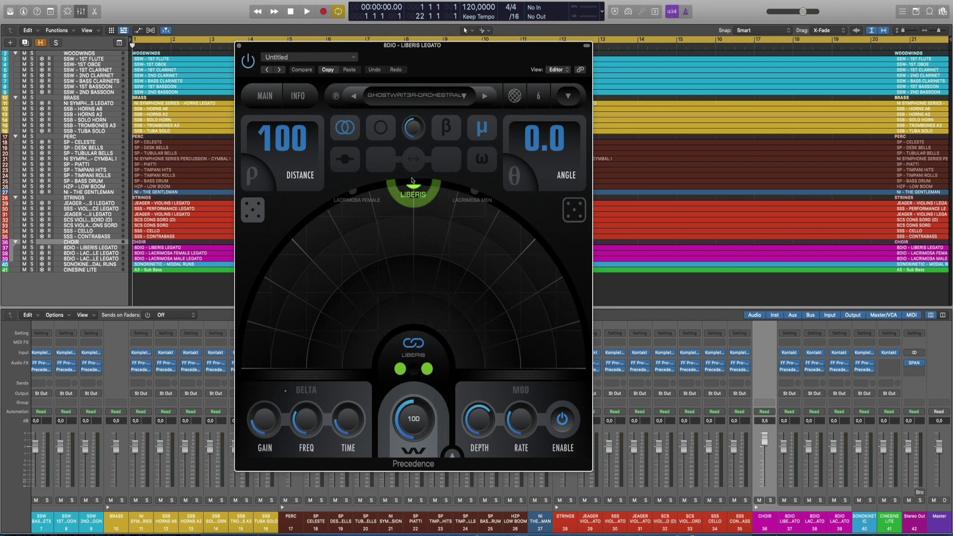
pyautogui.click(239, 46)
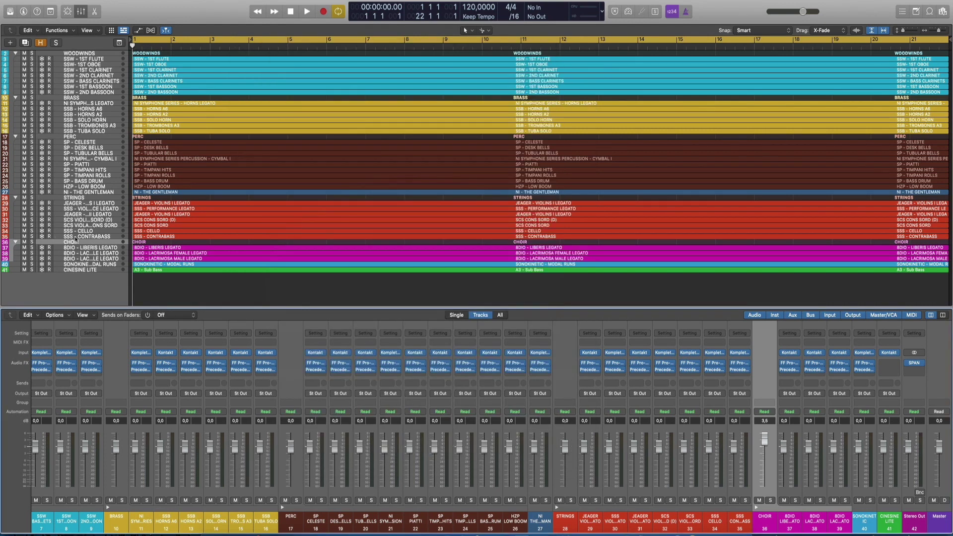
# Solo the CHOIR track stack, play back the section, and stop playback
pyautogui.click(31, 242)
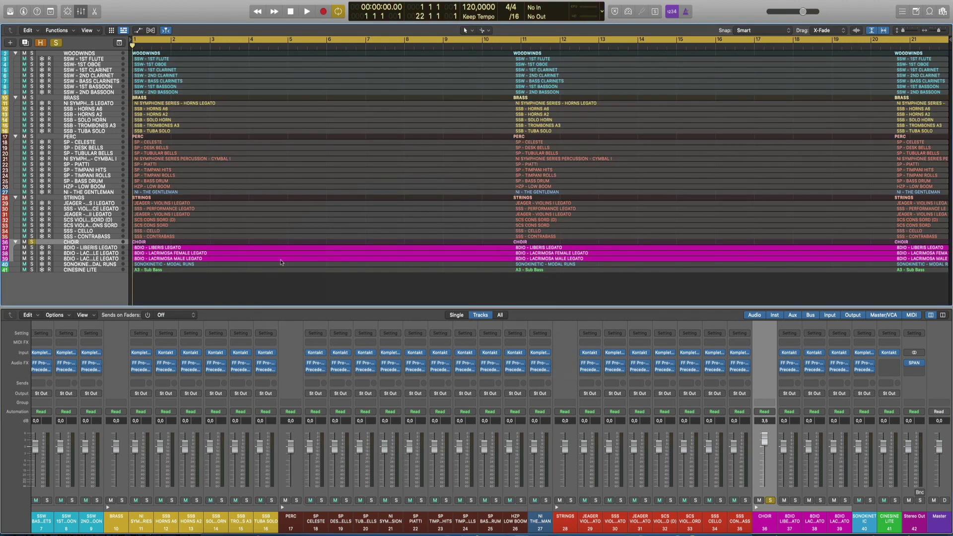
pyautogui.press('space')
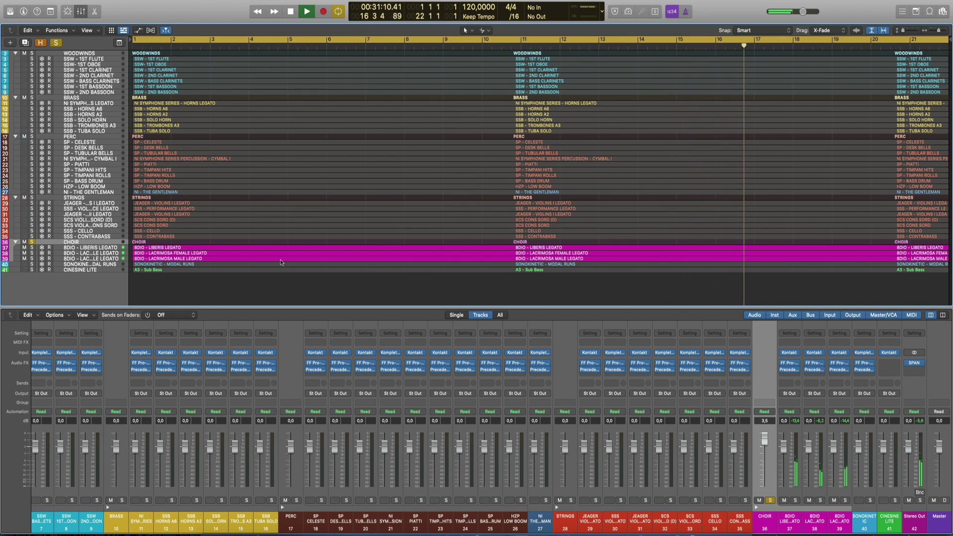
pyautogui.press('space')
# Select the NI The Gentleman track, and examine its piano instrument and its Precedence placement, closing each window
pyautogui.click(262, 192)
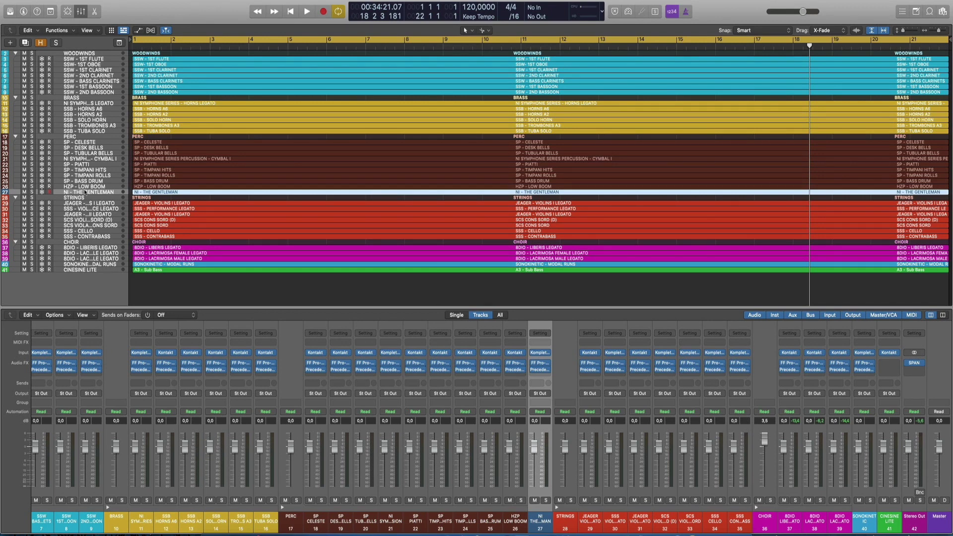
pyautogui.click(541, 354)
pyautogui.moveTo(557, 102); pyautogui.dragTo(533, 66)
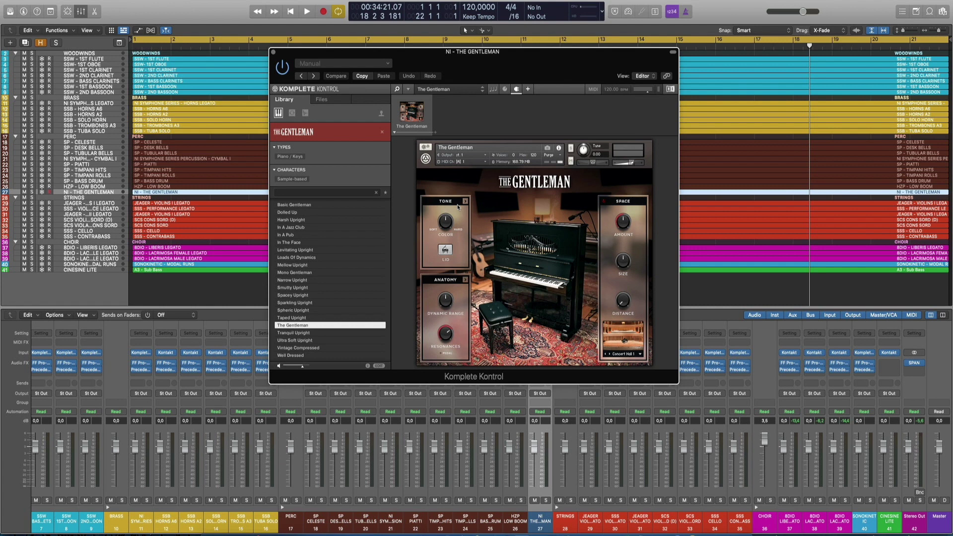
pyautogui.click(273, 52)
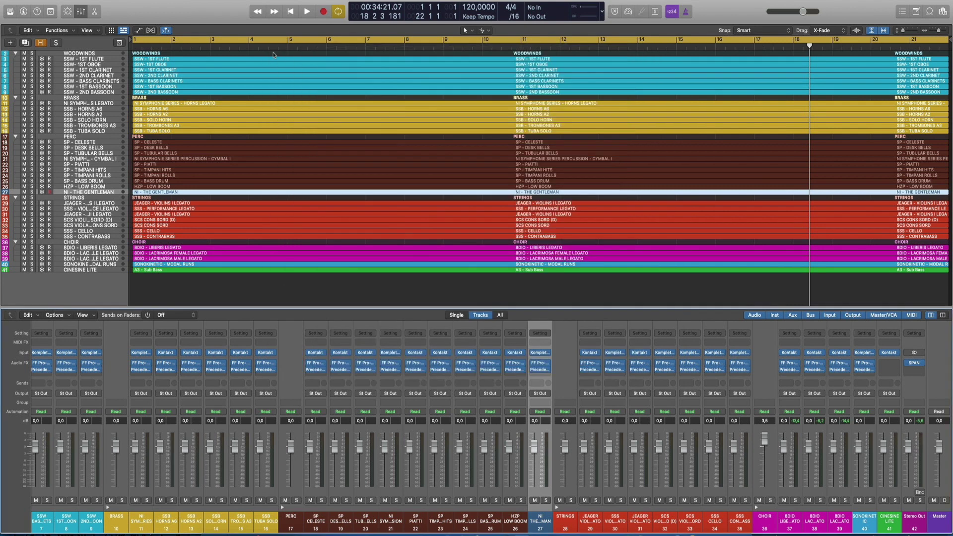
pyautogui.click(540, 371)
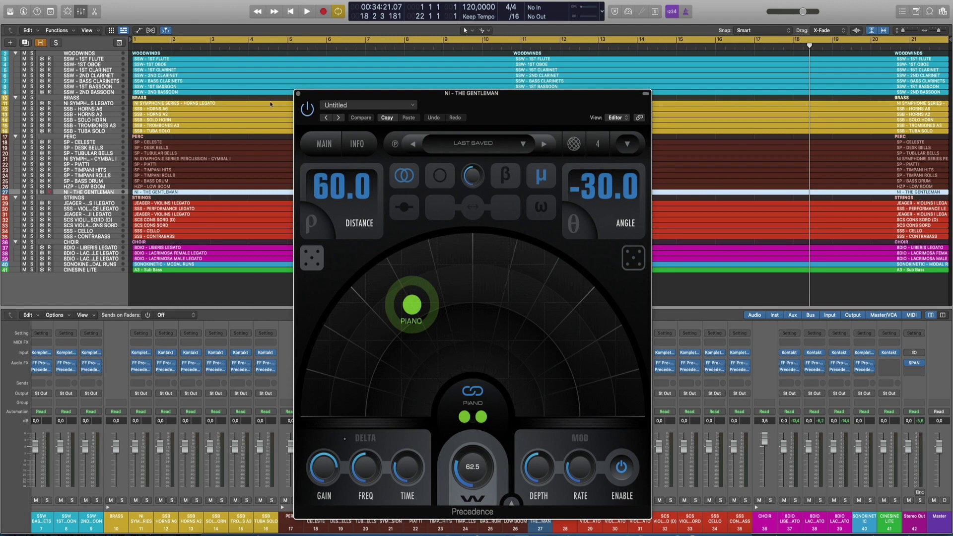
pyautogui.click(298, 94)
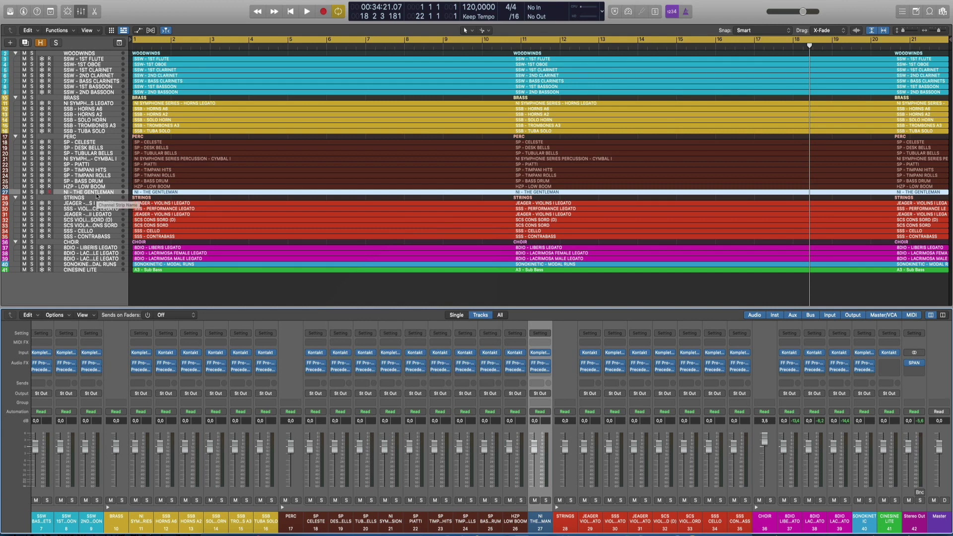
# Select the CINESINE LITE track, examine its Kontakt sub-bass patch, and close the window
pyautogui.click(91, 271)
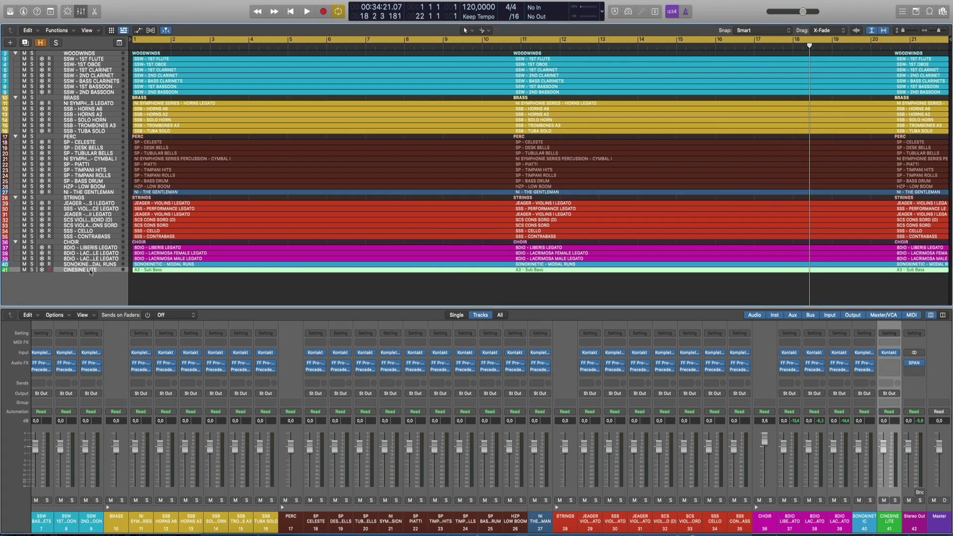
pyautogui.click(890, 354)
pyautogui.moveTo(519, 109); pyautogui.dragTo(477, 62)
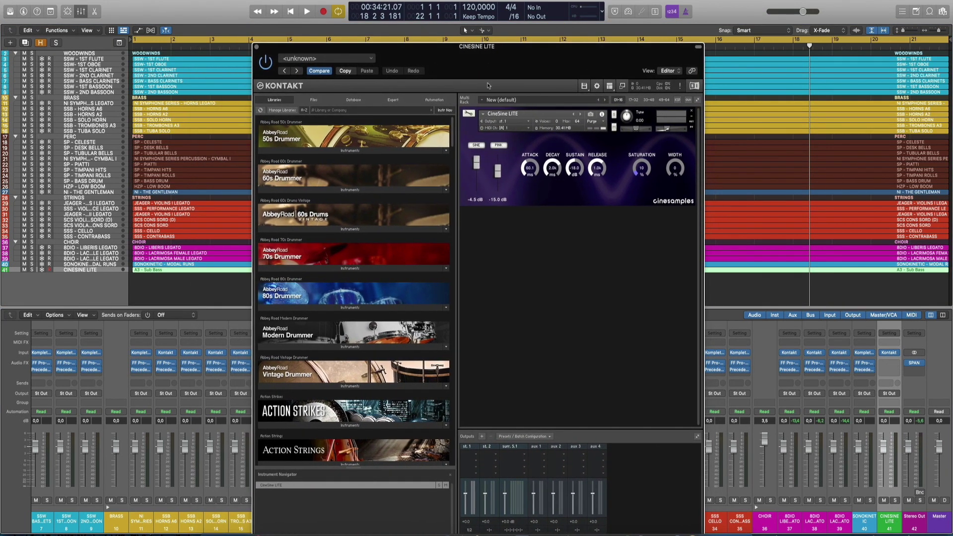
pyautogui.click(257, 47)
# Audition the CINESINE LITE track in solo from the project start, unsolo it, and return the playhead to the beginning
pyautogui.click(31, 270)
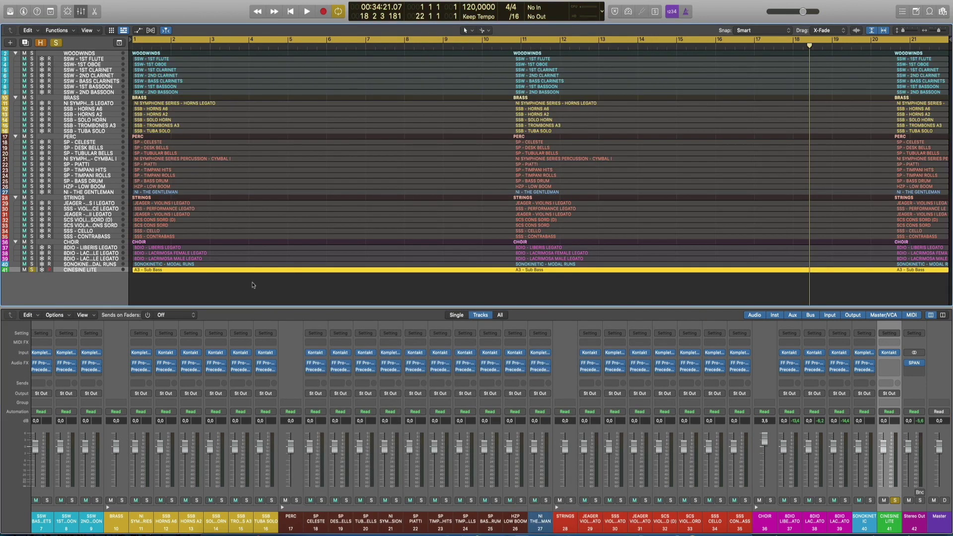
pyautogui.press('Return')
pyautogui.press('space')
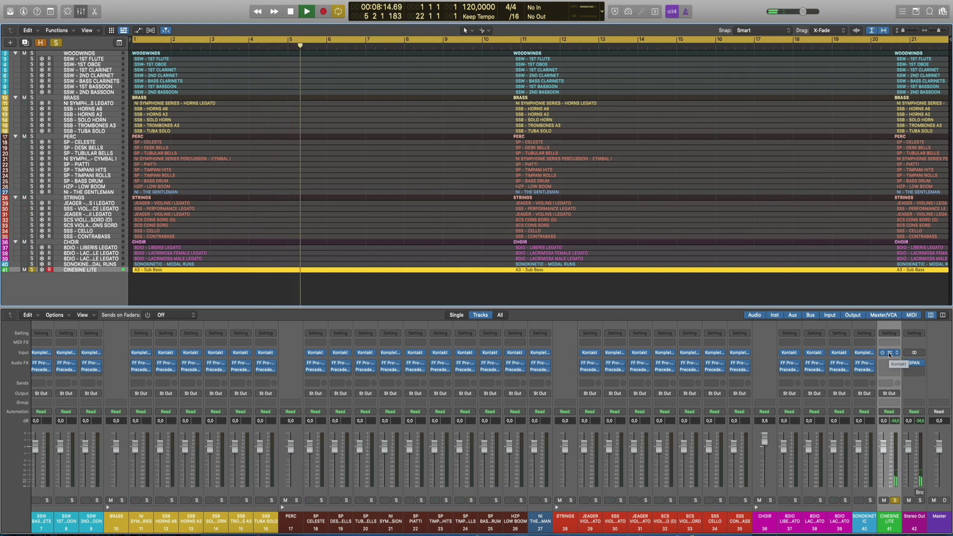
pyautogui.press('space')
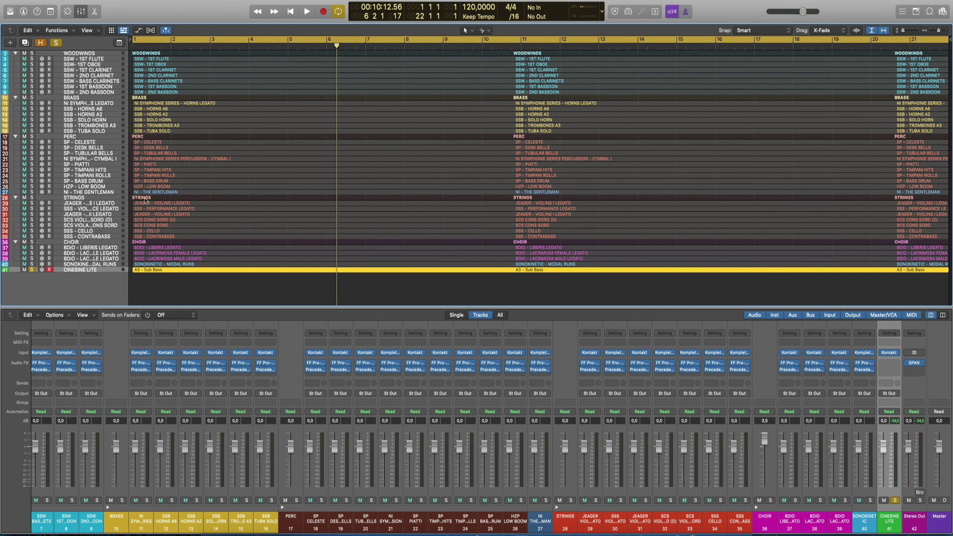
pyautogui.click(32, 270)
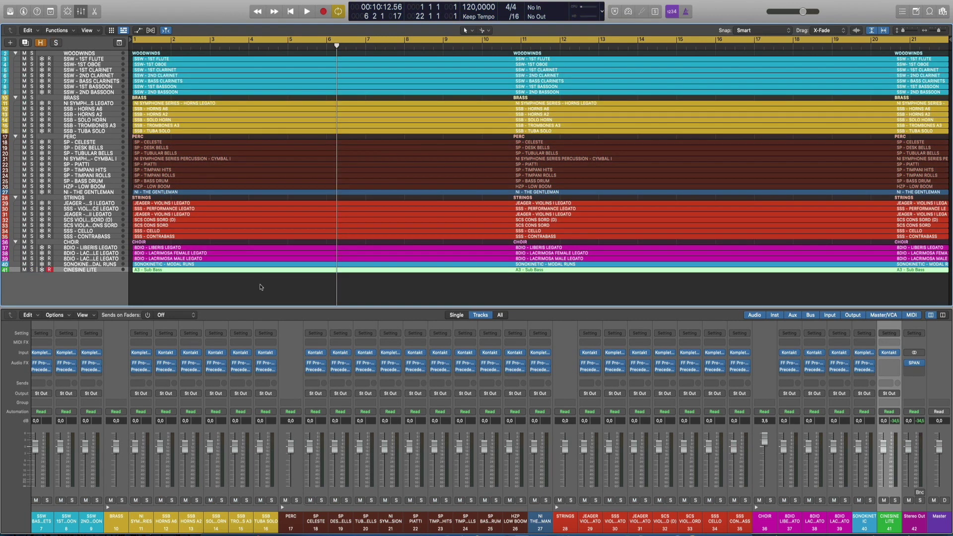
pyautogui.moveTo(337, 46); pyautogui.dragTo(110, 47)
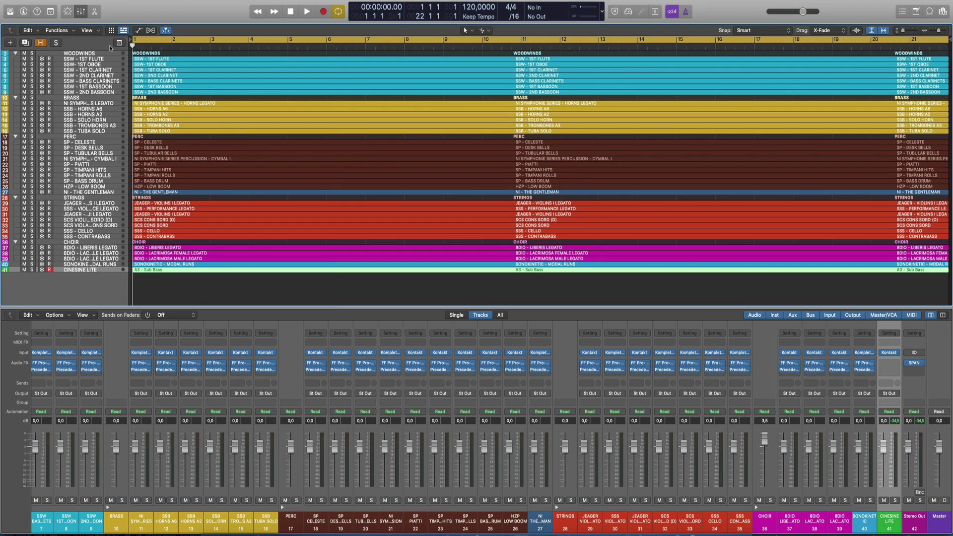